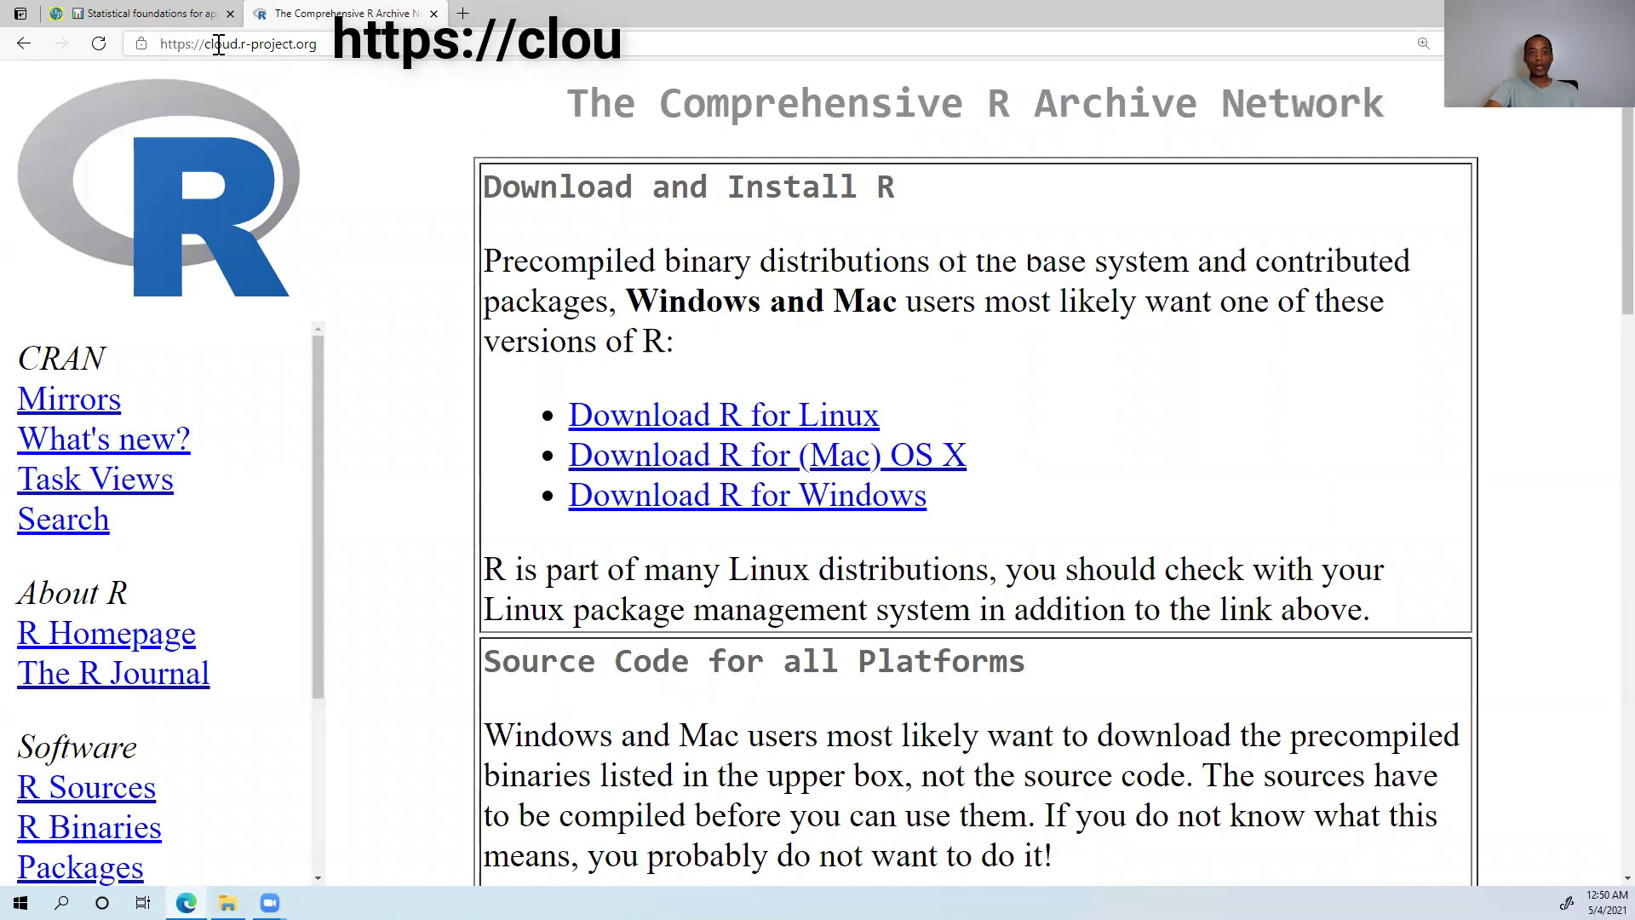
Download the R 4.0.5 Windows installer from CRAN's base page and open the Downloads folder
click(349, 44)
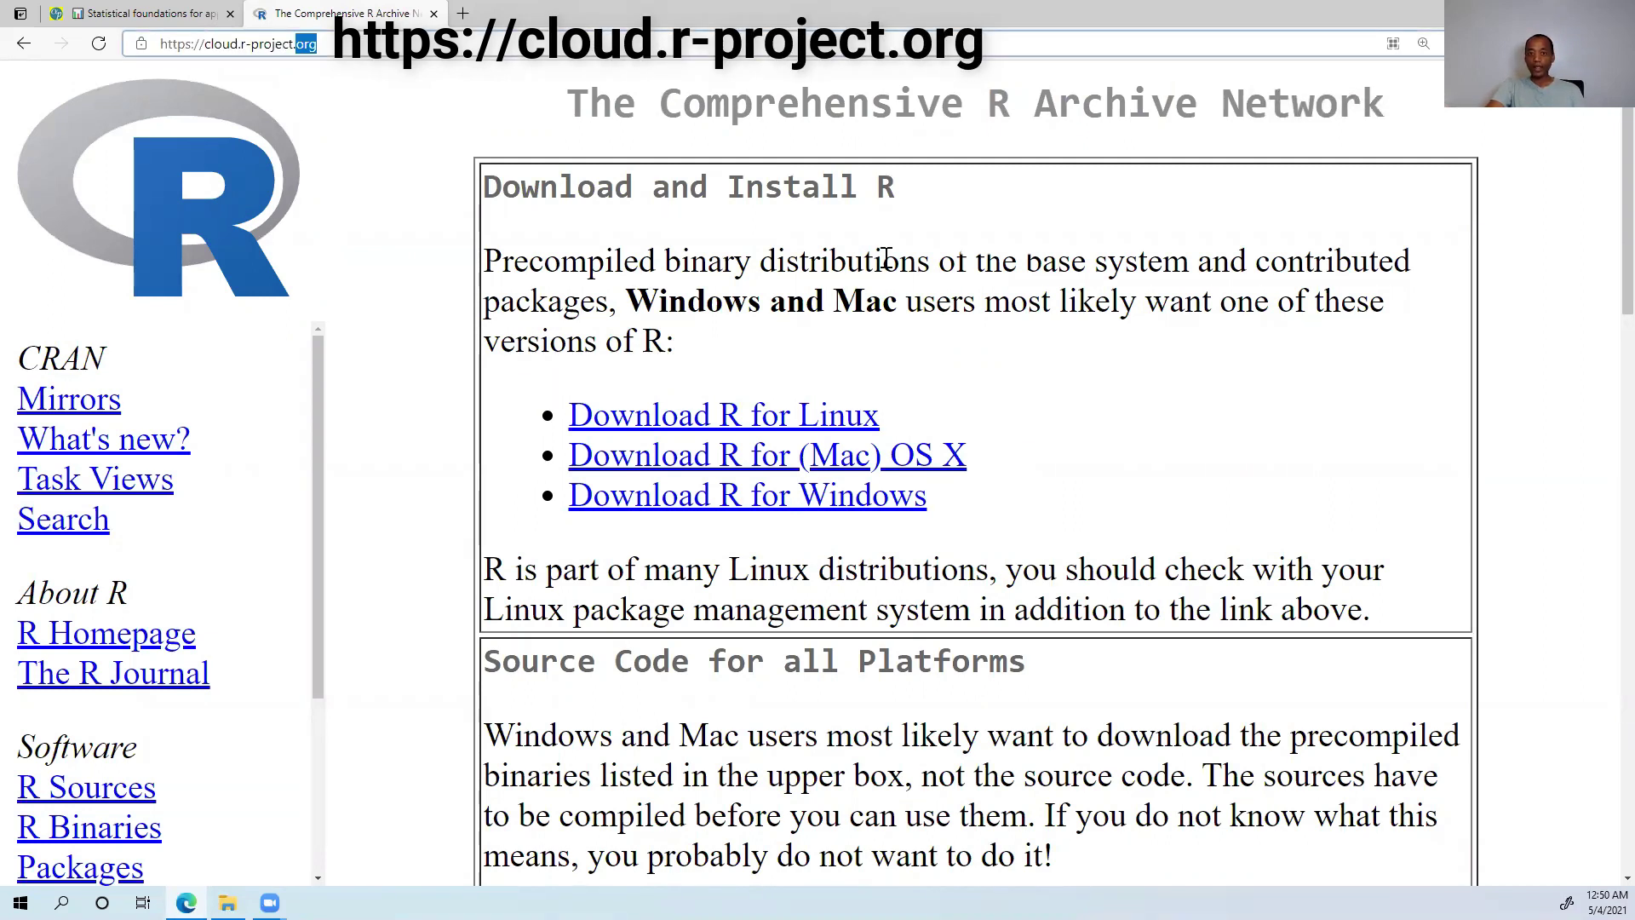
click(1052, 266)
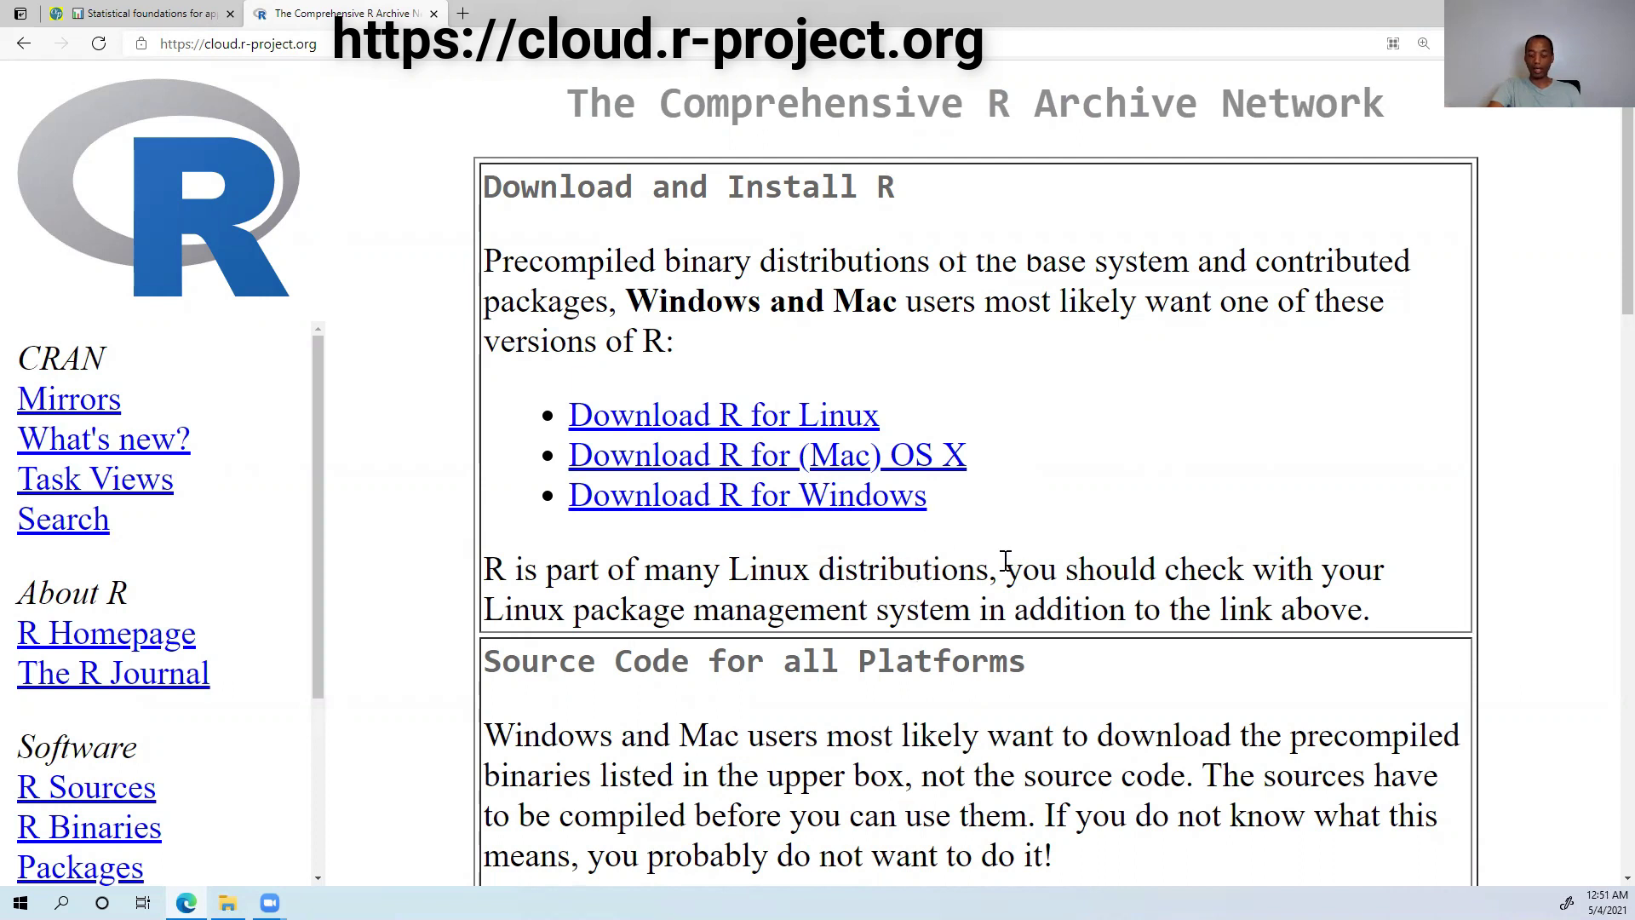
click(877, 501)
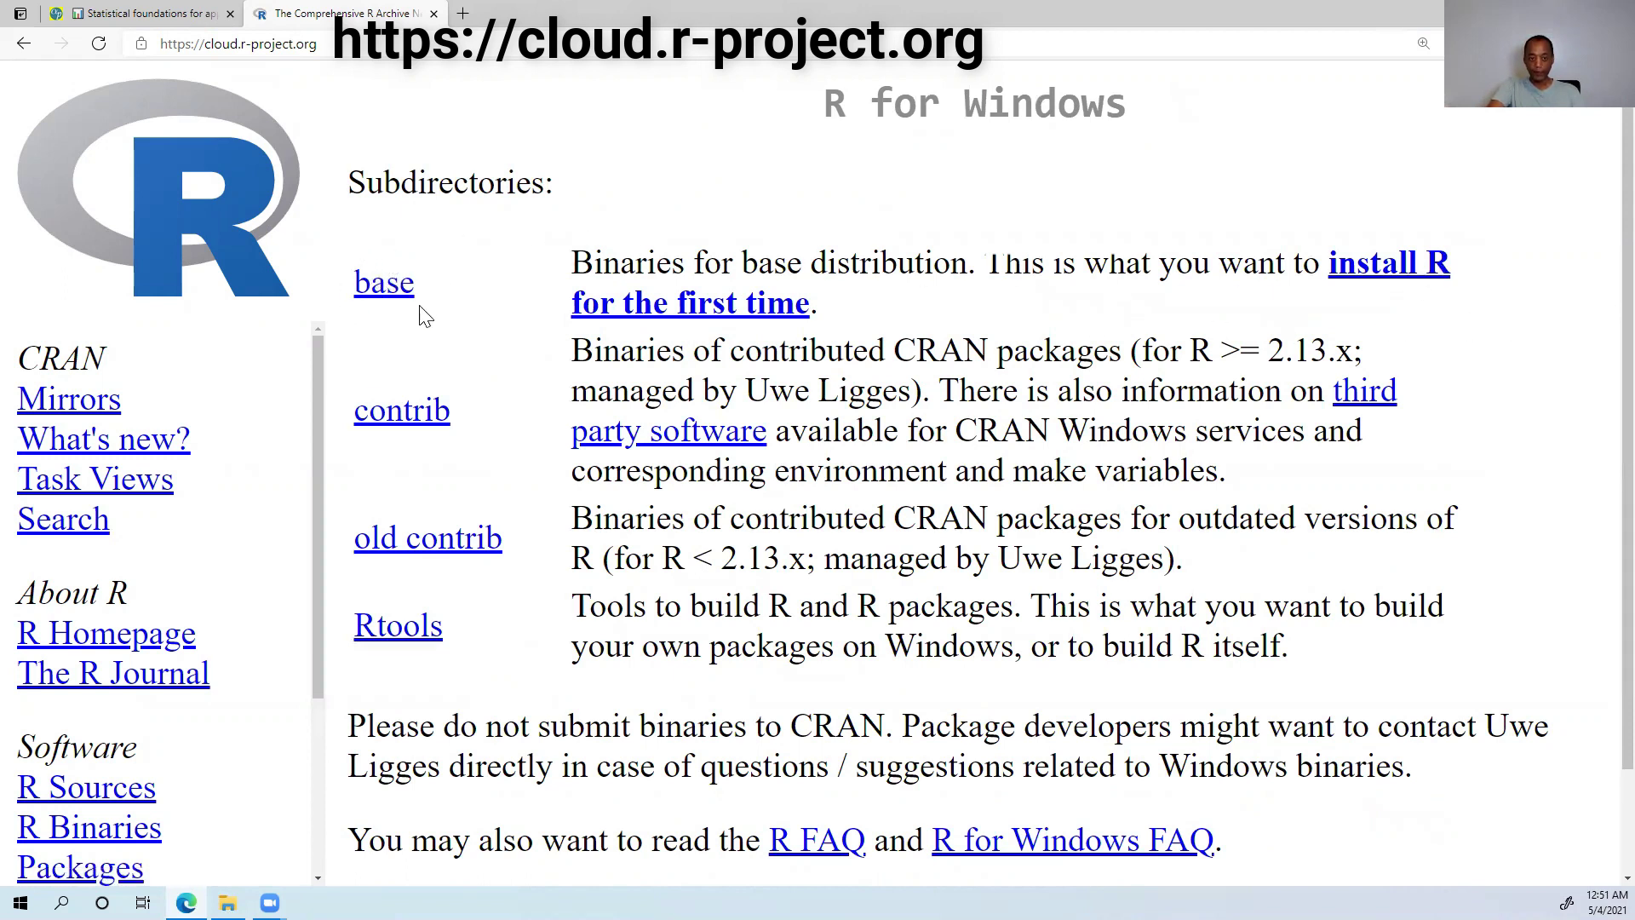
click(390, 288)
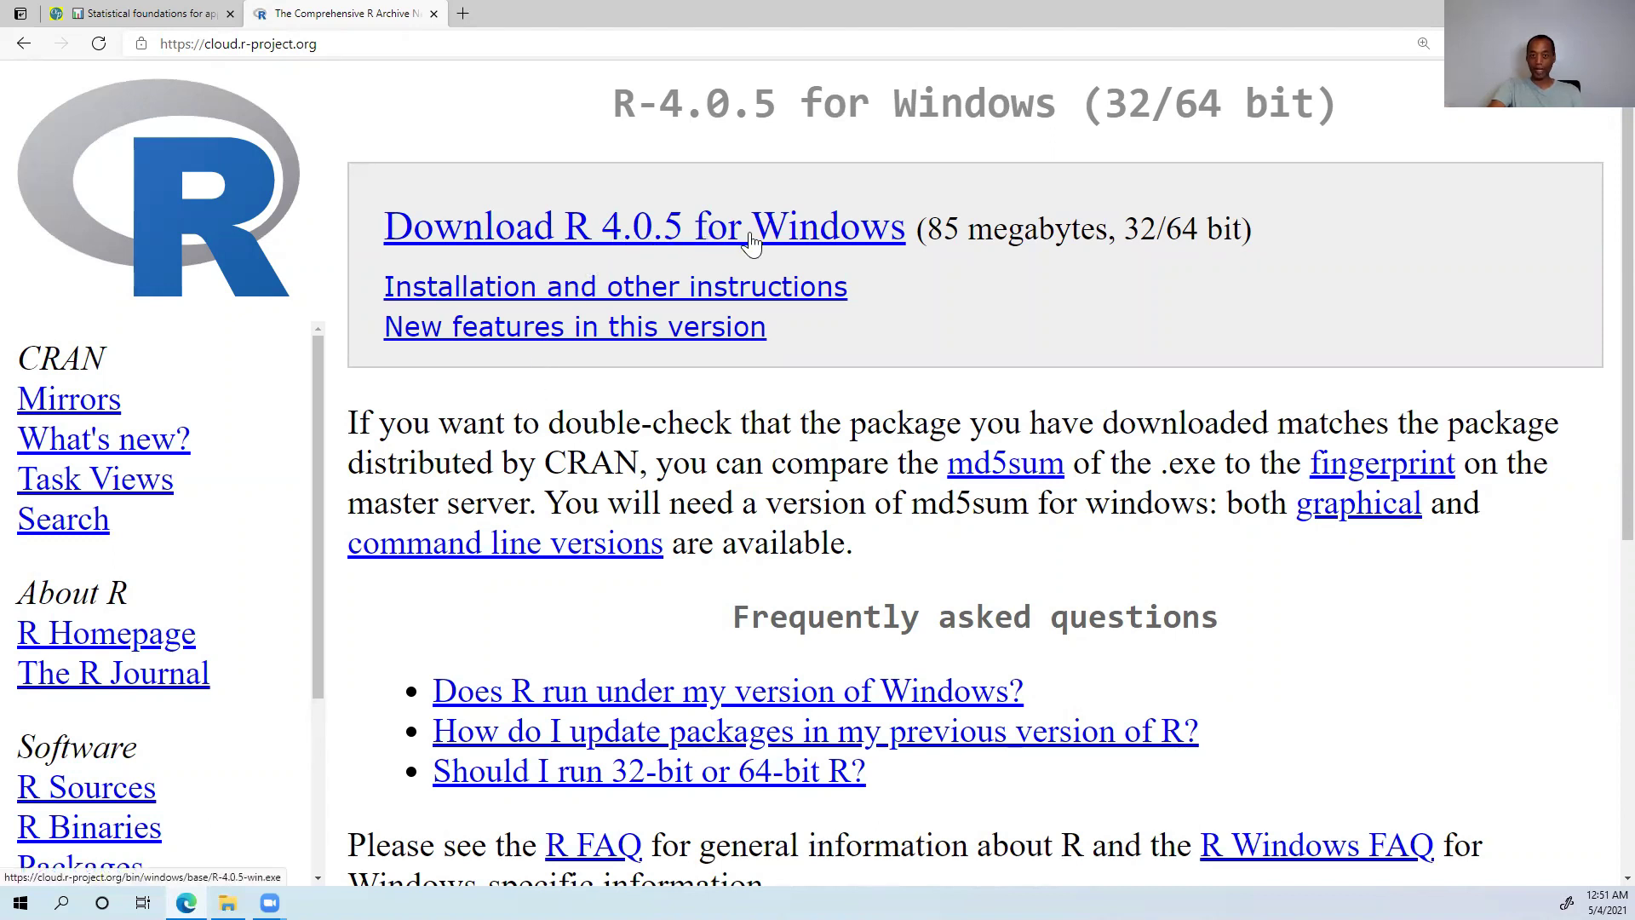
click(680, 236)
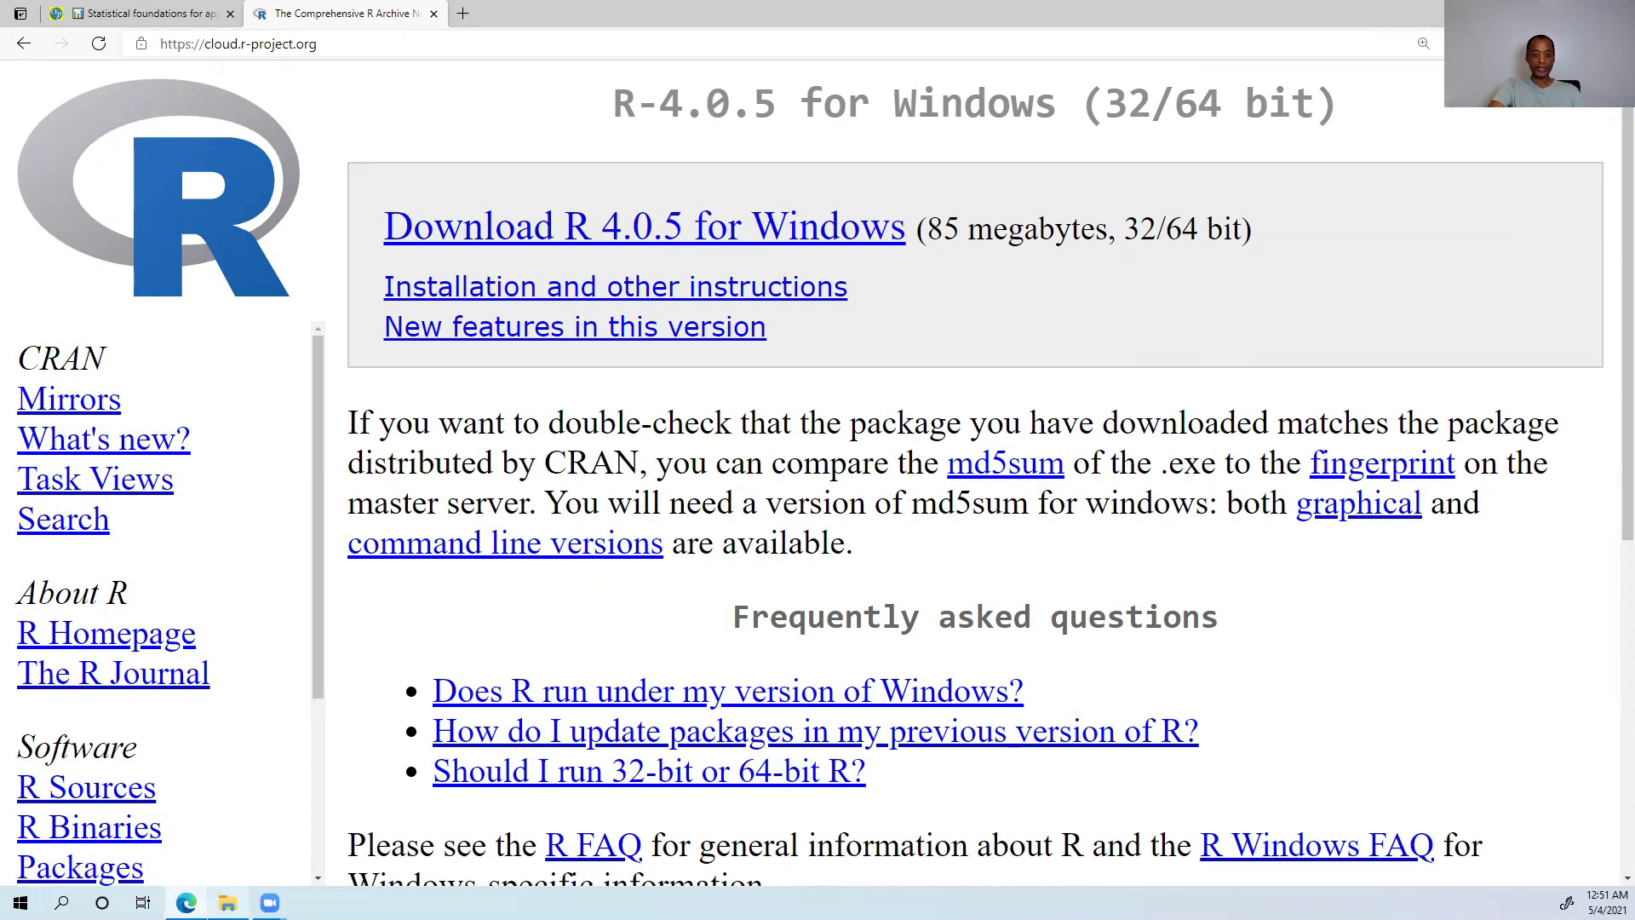
click(229, 902)
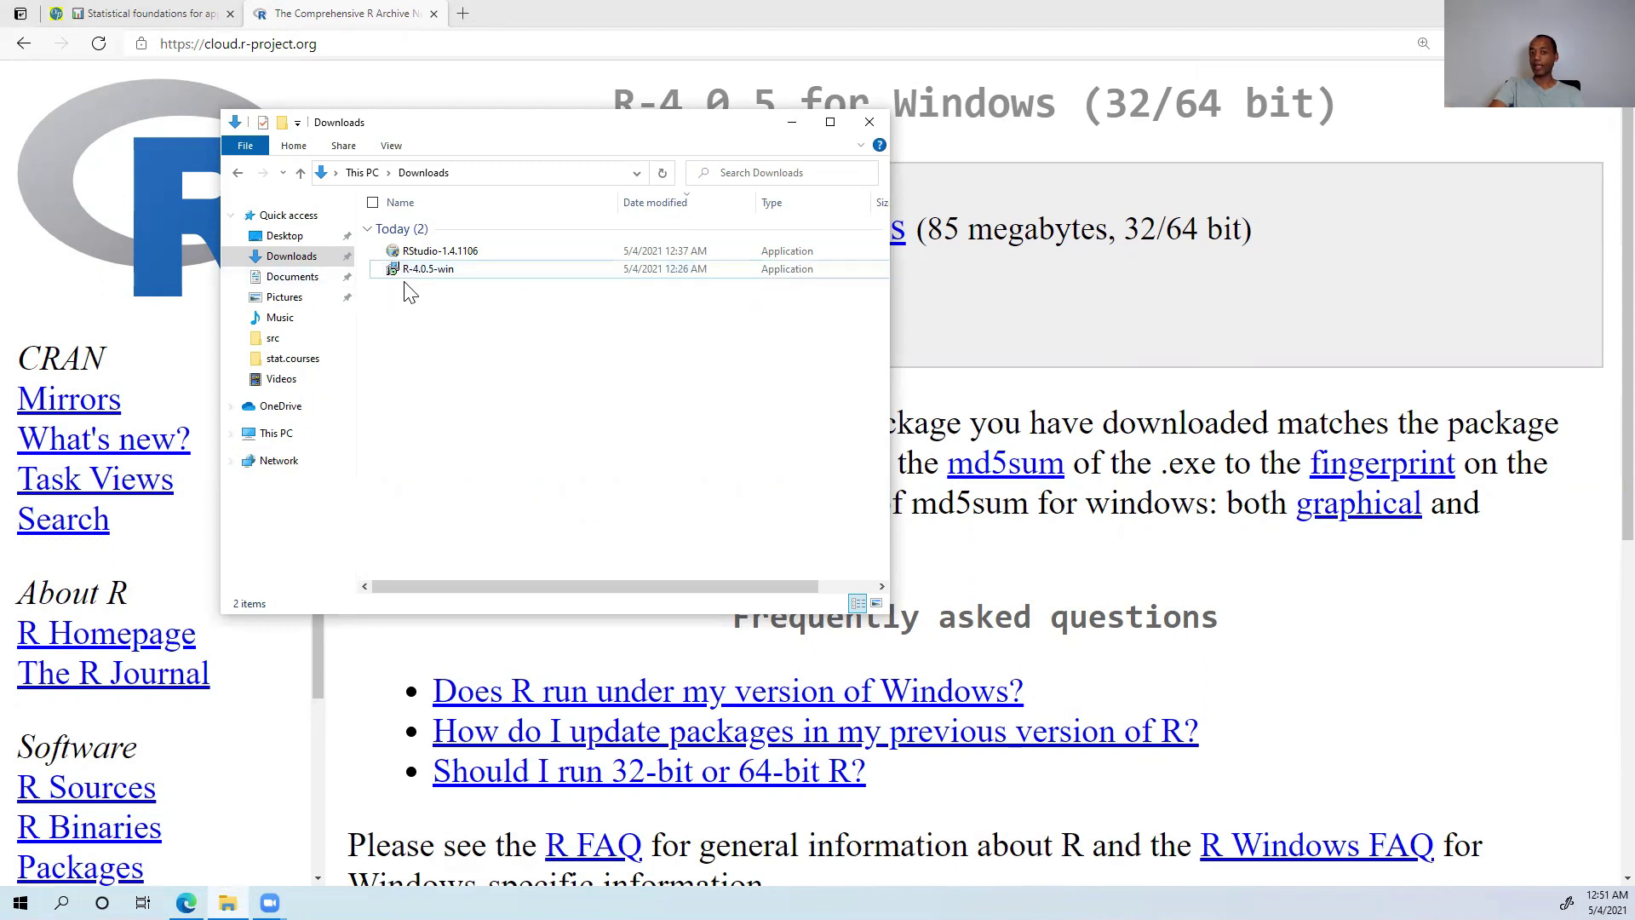
Run the R-4.0.5-win installer in English and accept every default setup page to begin installing
double_click(486, 269)
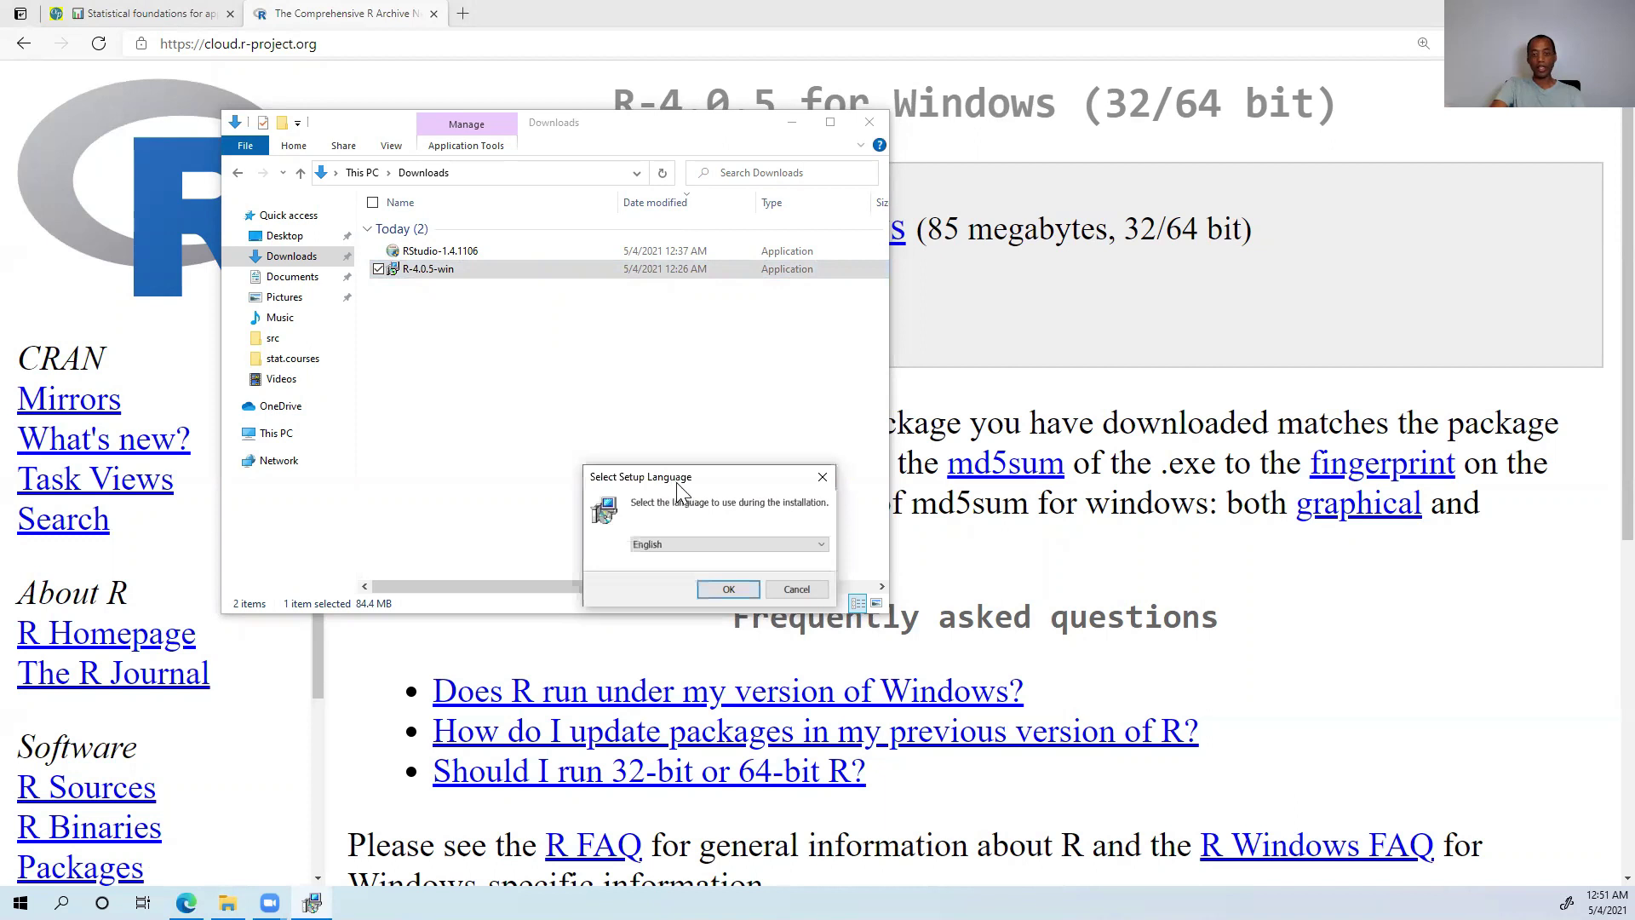
click(729, 590)
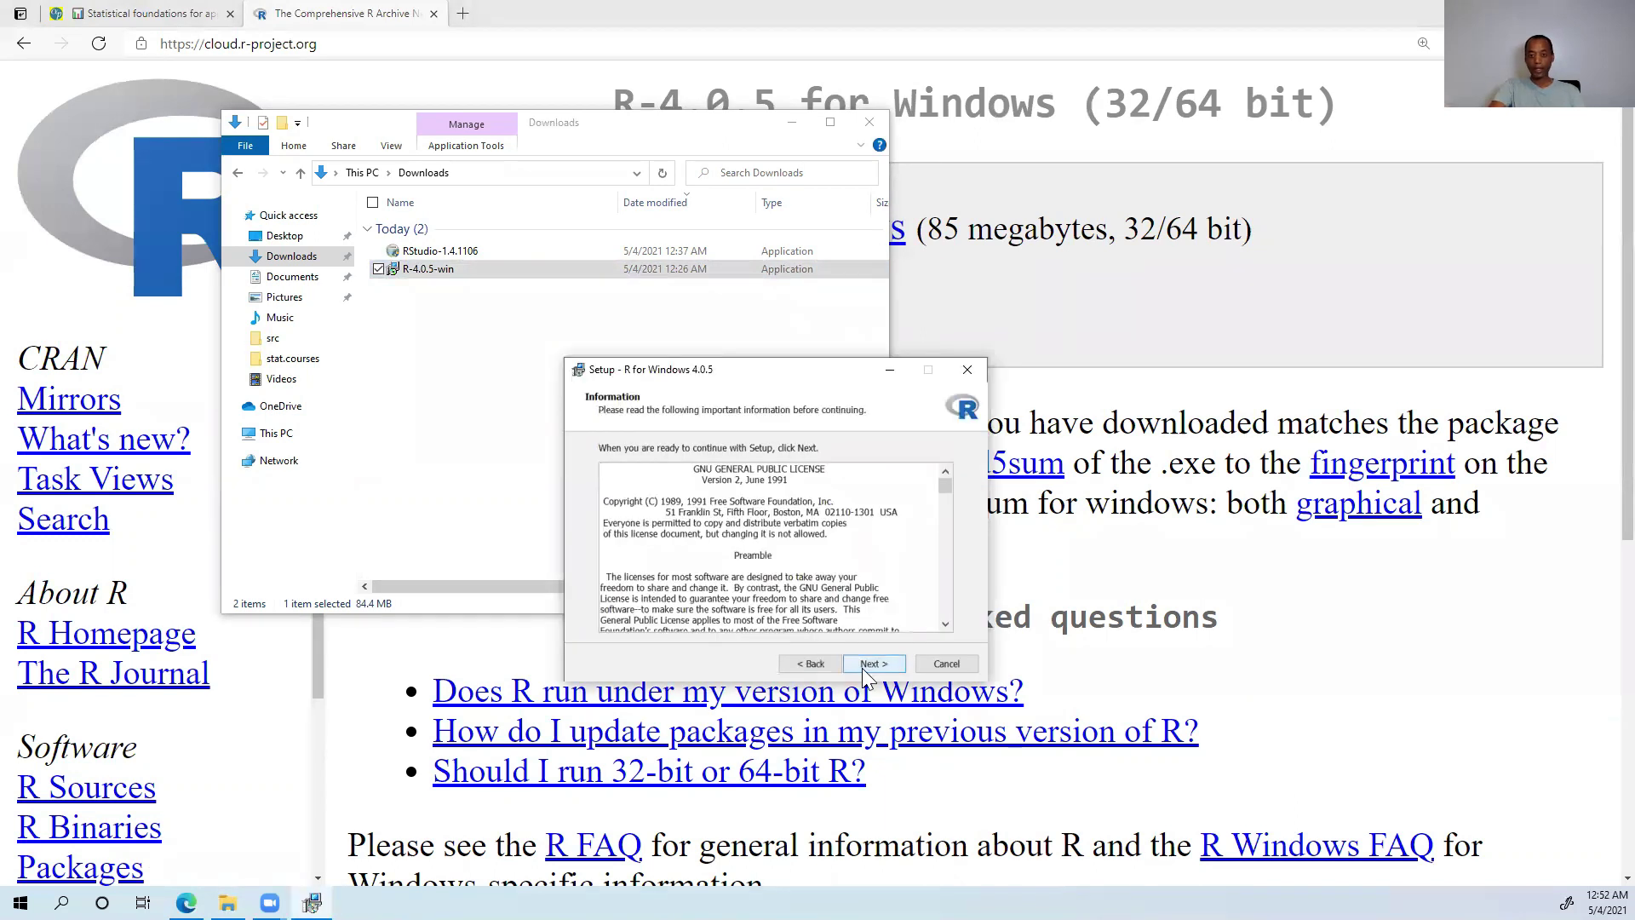
click(873, 664)
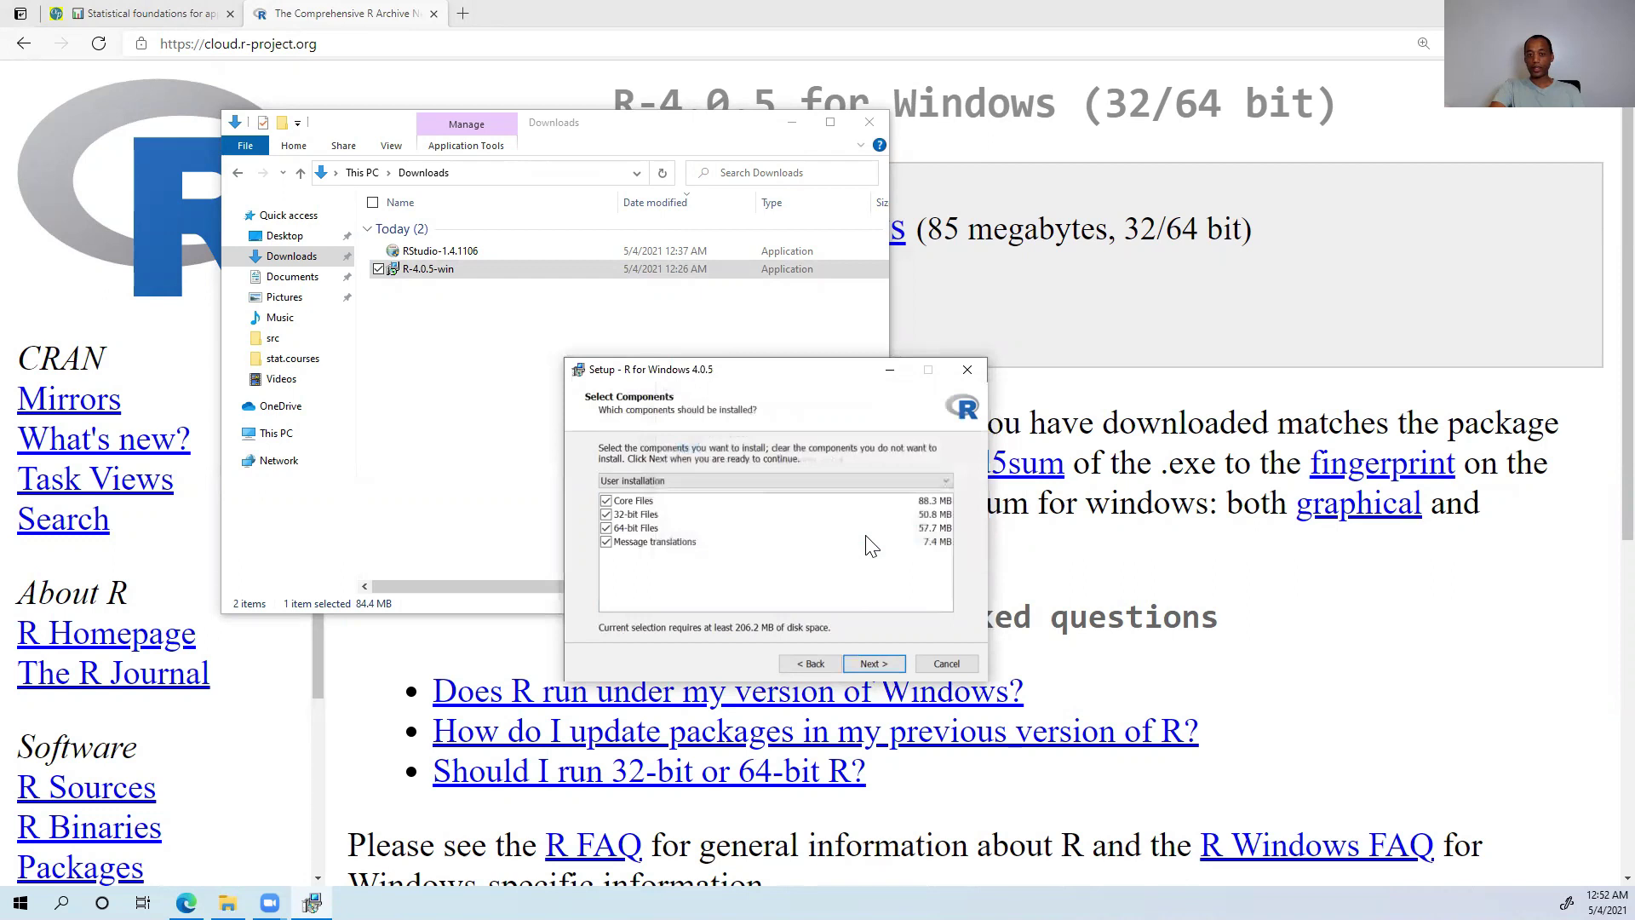
click(873, 665)
click(873, 664)
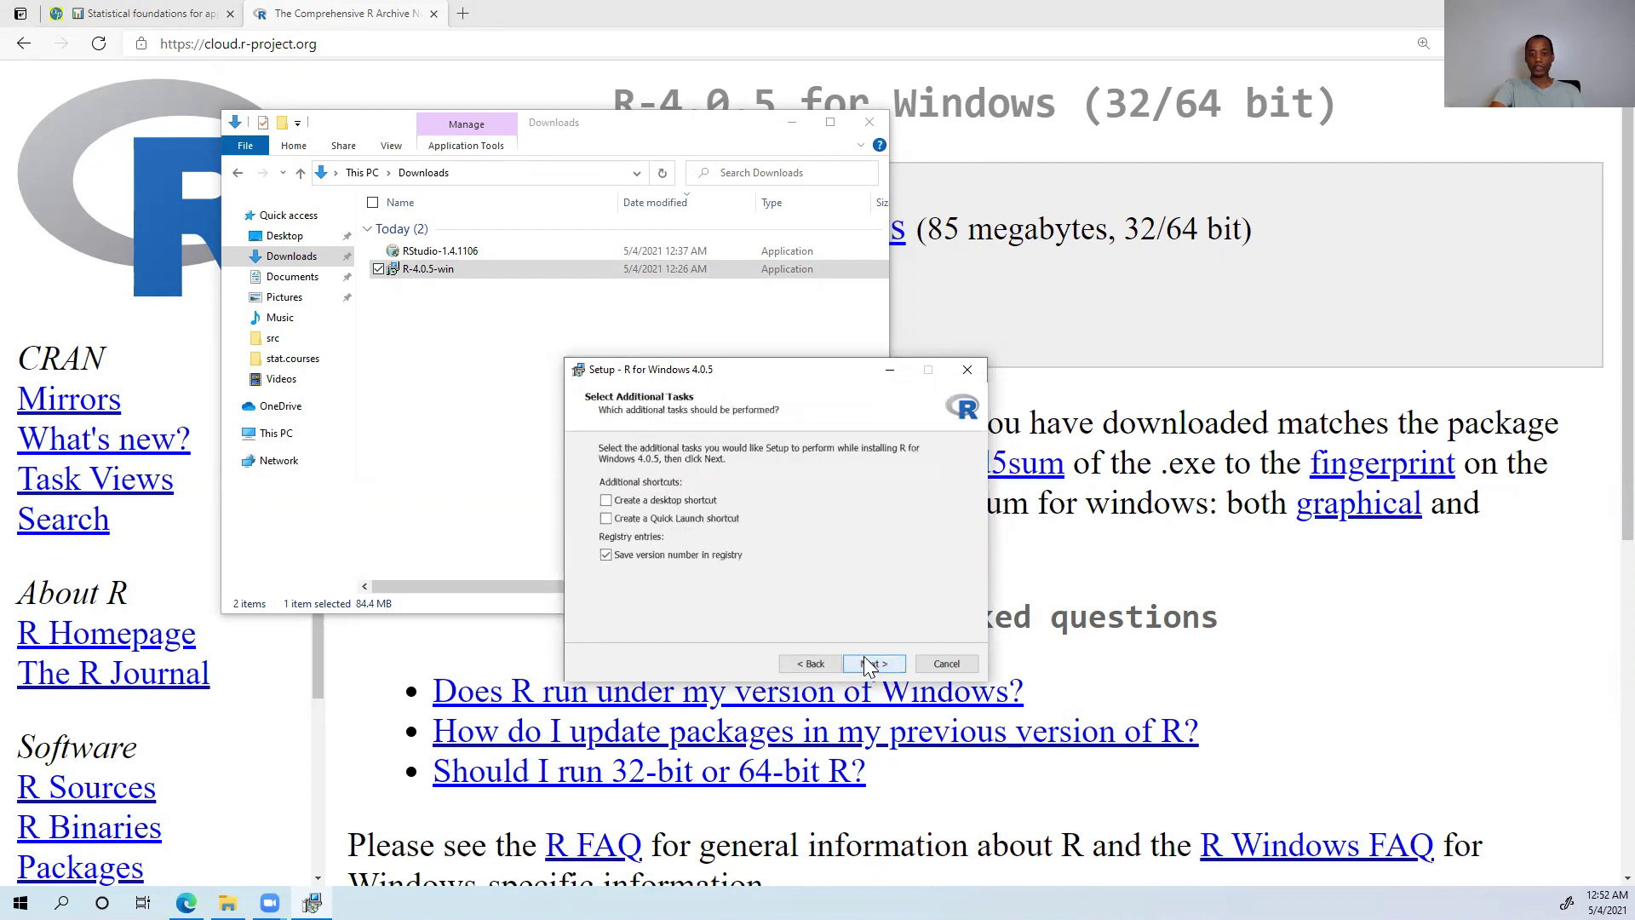
click(873, 664)
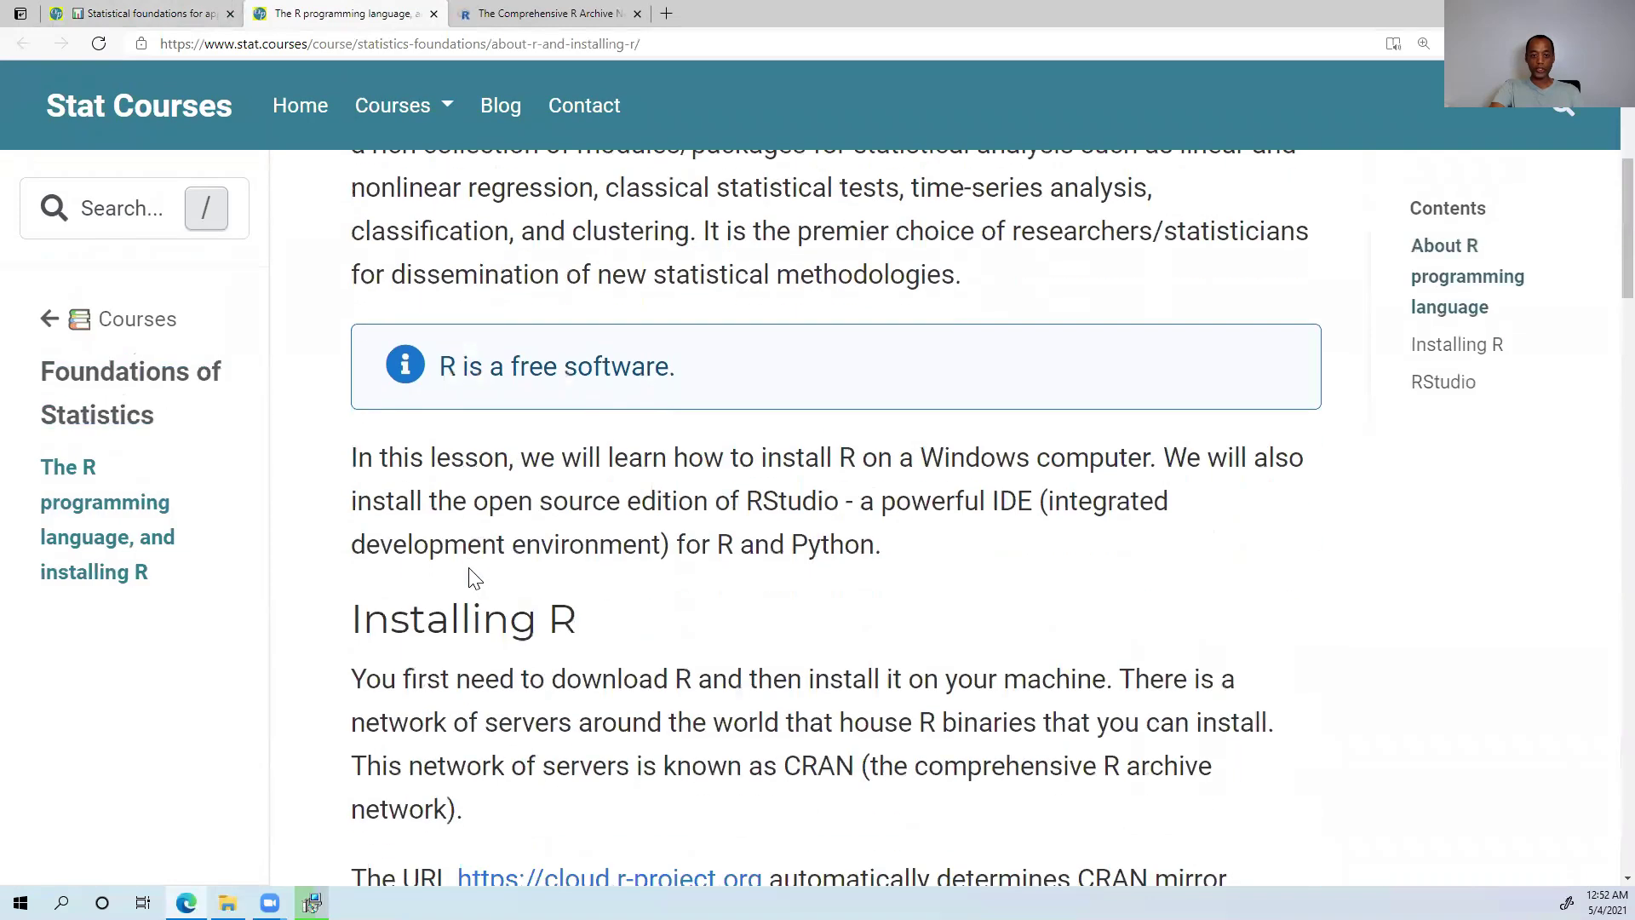
scroll(473, 577, down, 5)
scroll(473, 578, down, 2)
scroll(472, 578, down, 2)
scroll(470, 568, down, 3)
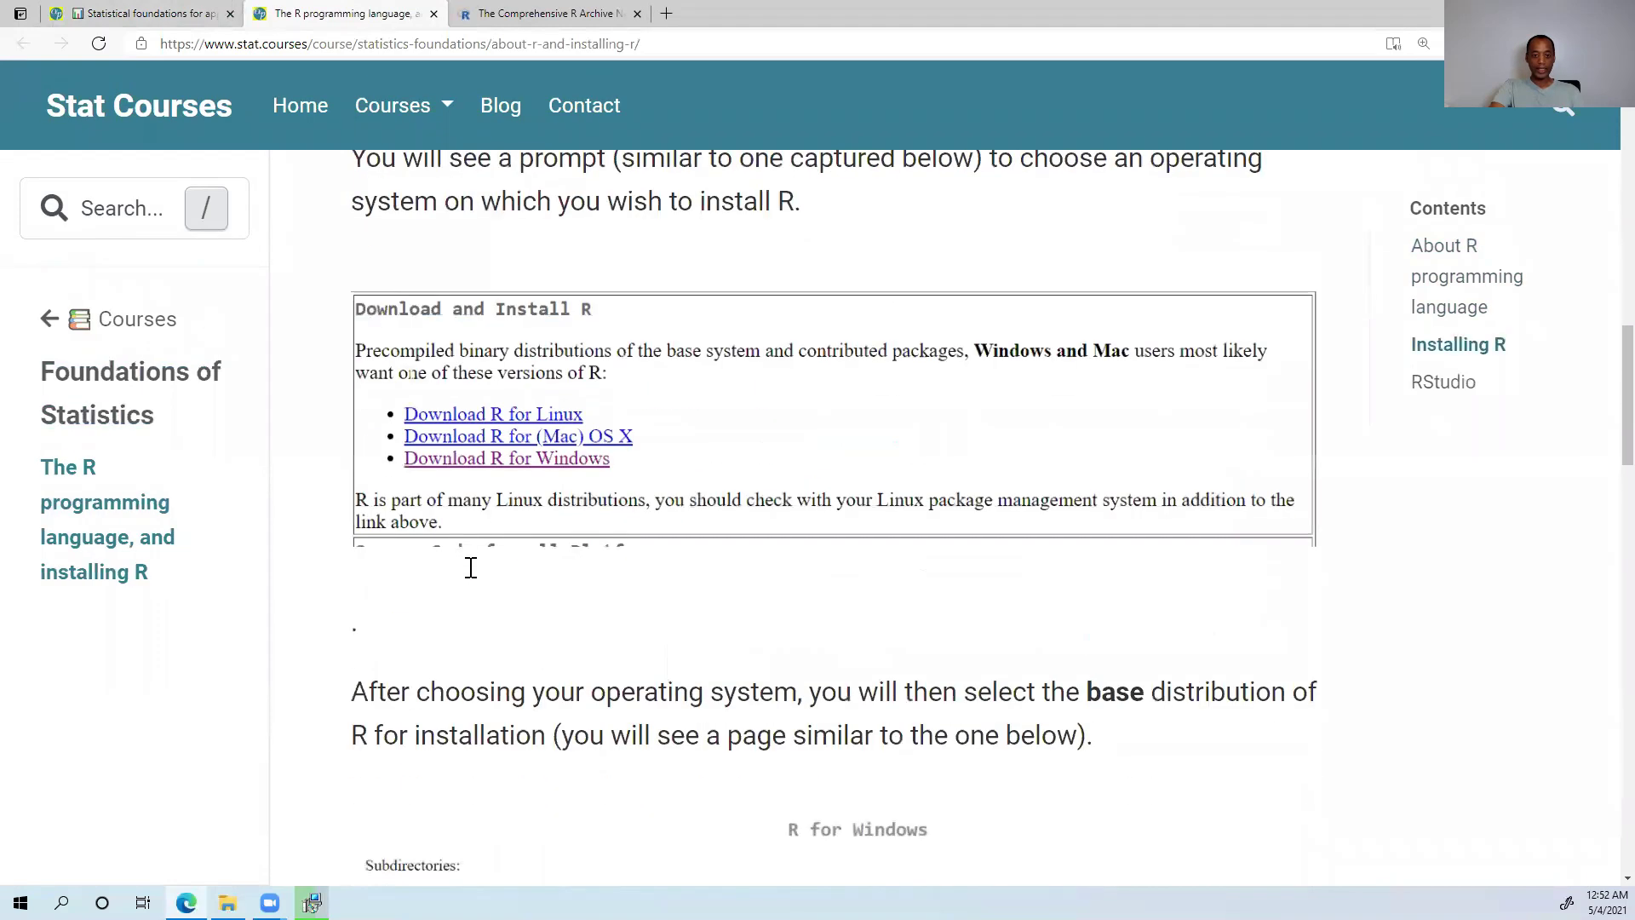
scroll(471, 567, up, 1)
scroll(470, 567, down, 2)
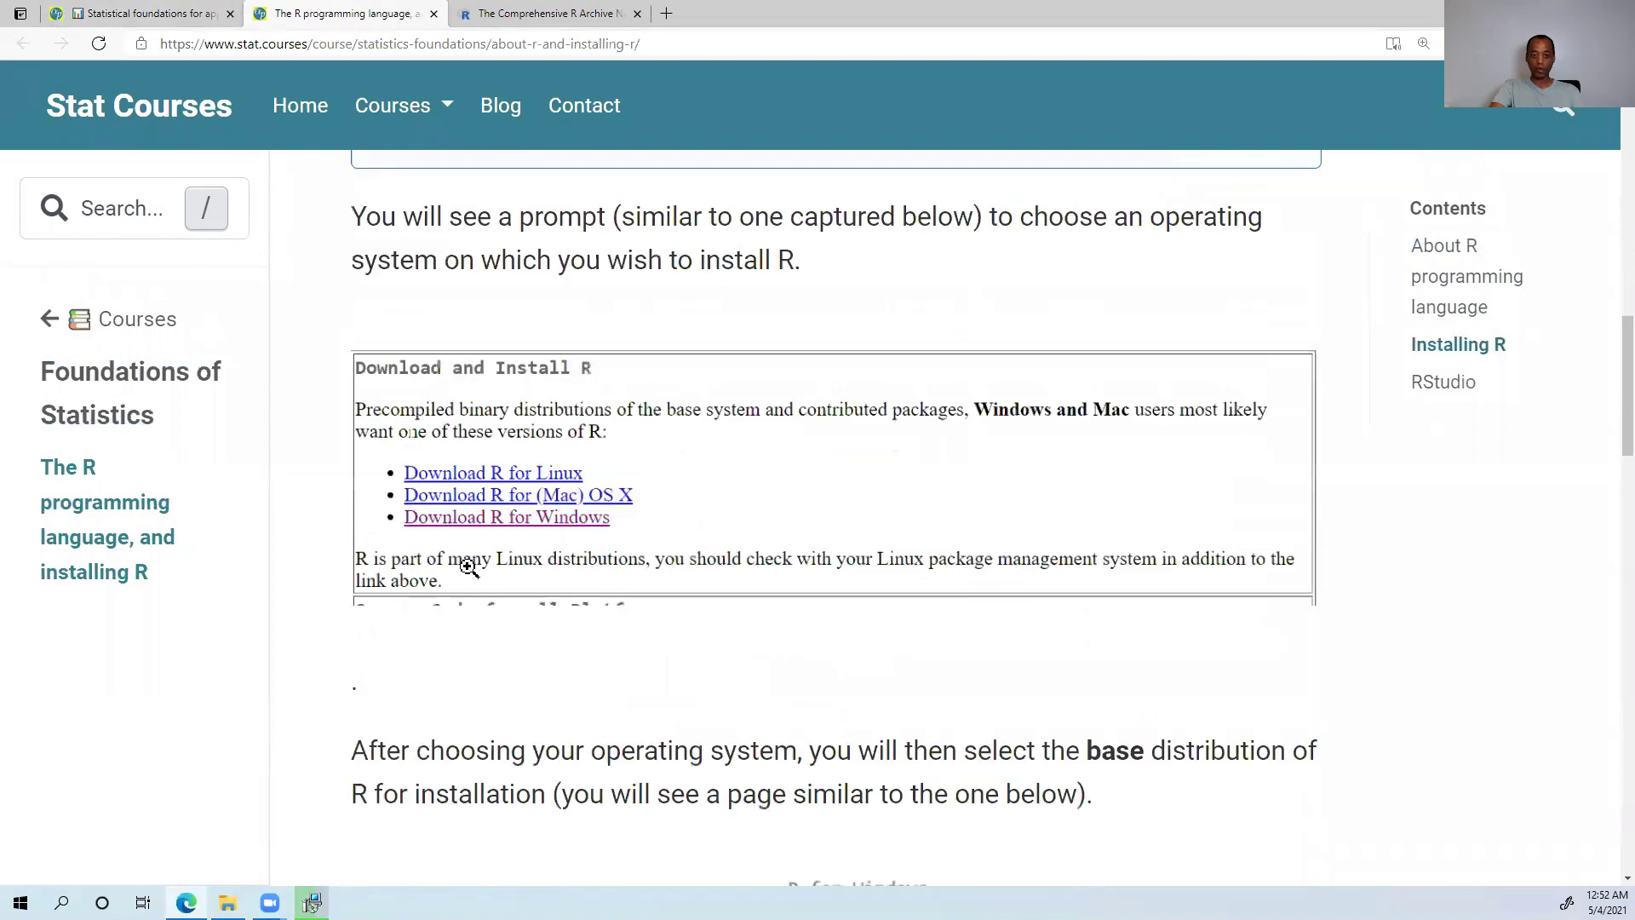
scroll(470, 567, down, 5)
scroll(470, 567, down, 4)
scroll(470, 568, down, 3)
scroll(470, 567, down, 4)
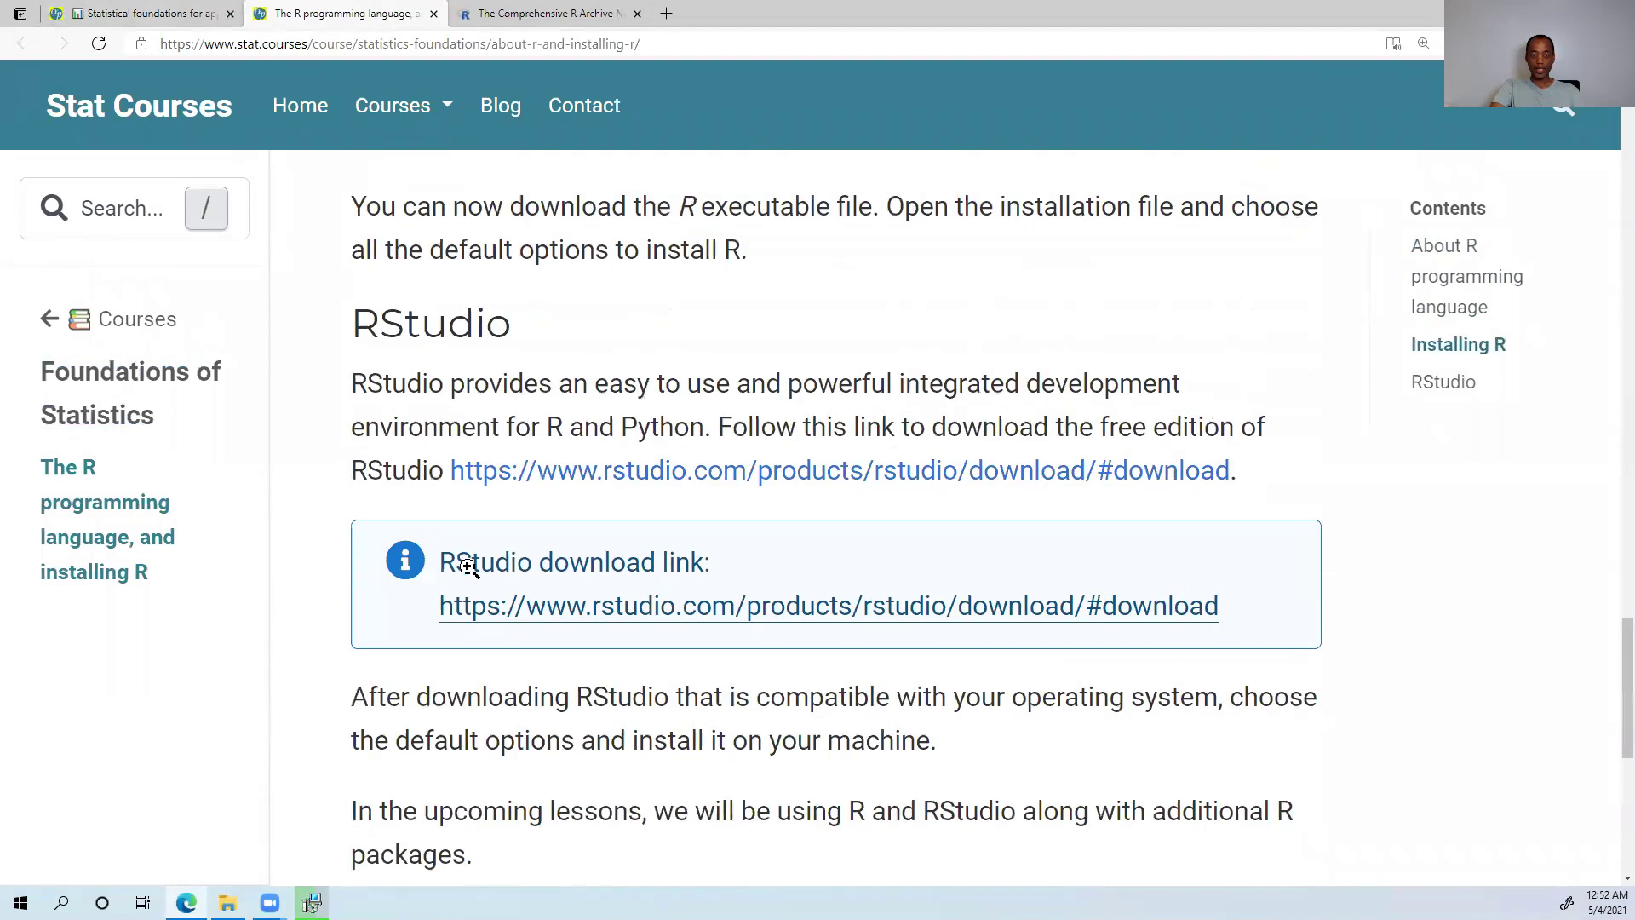
scroll(471, 568, down, 2)
ctrl+scroll(505, 640, up, 2)
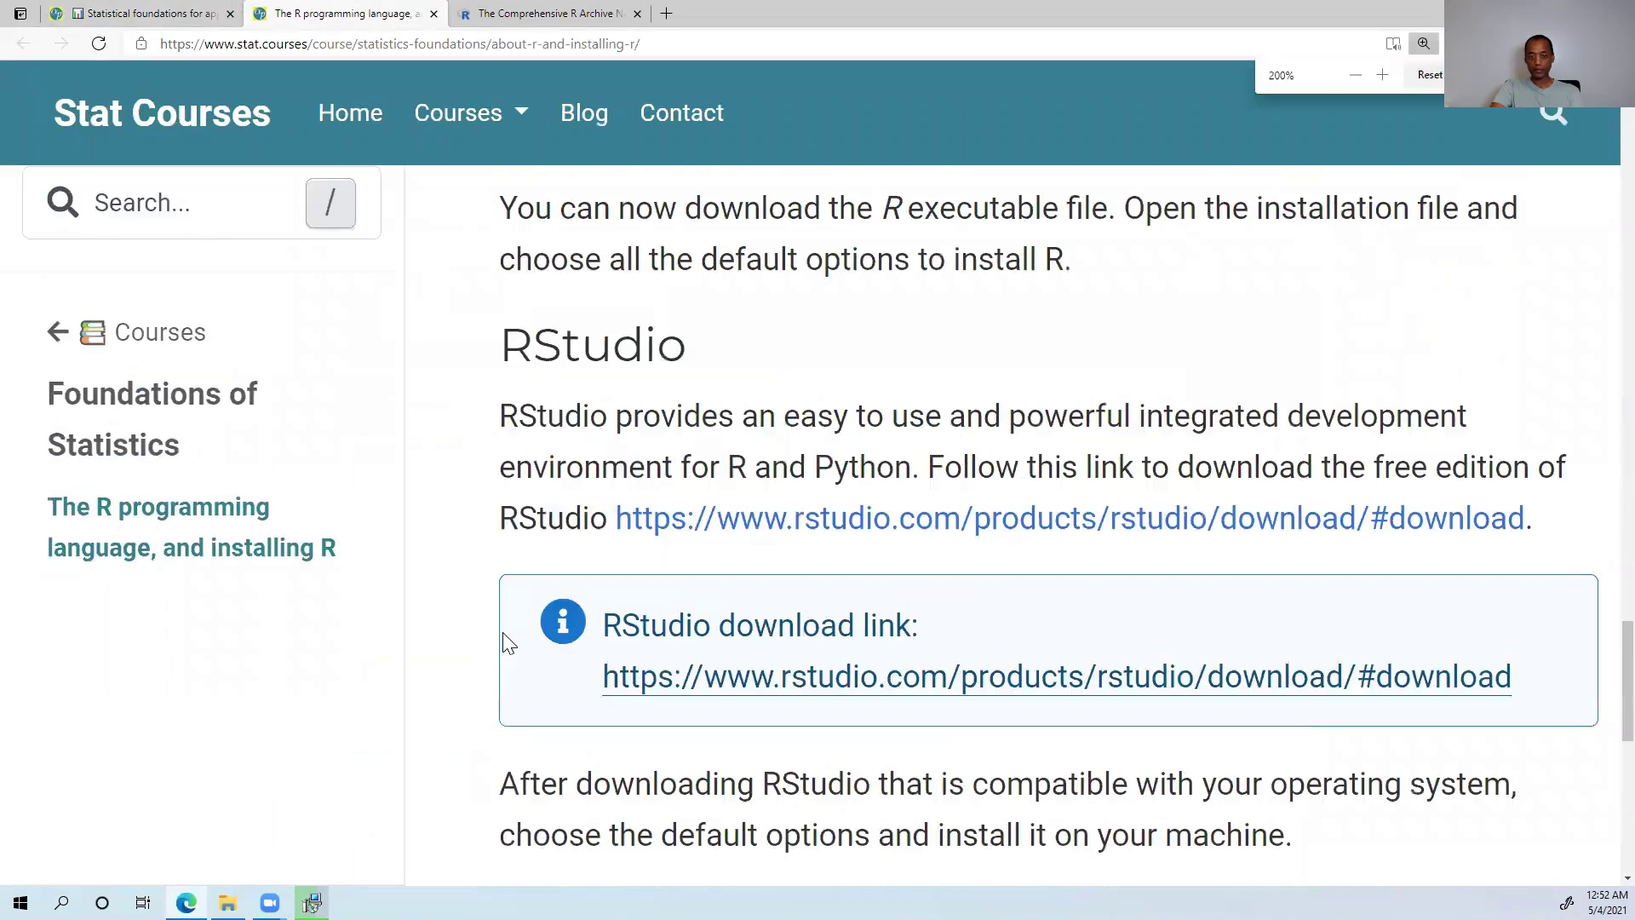
scroll(618, 741, down, 3)
scroll(617, 741, down, 3)
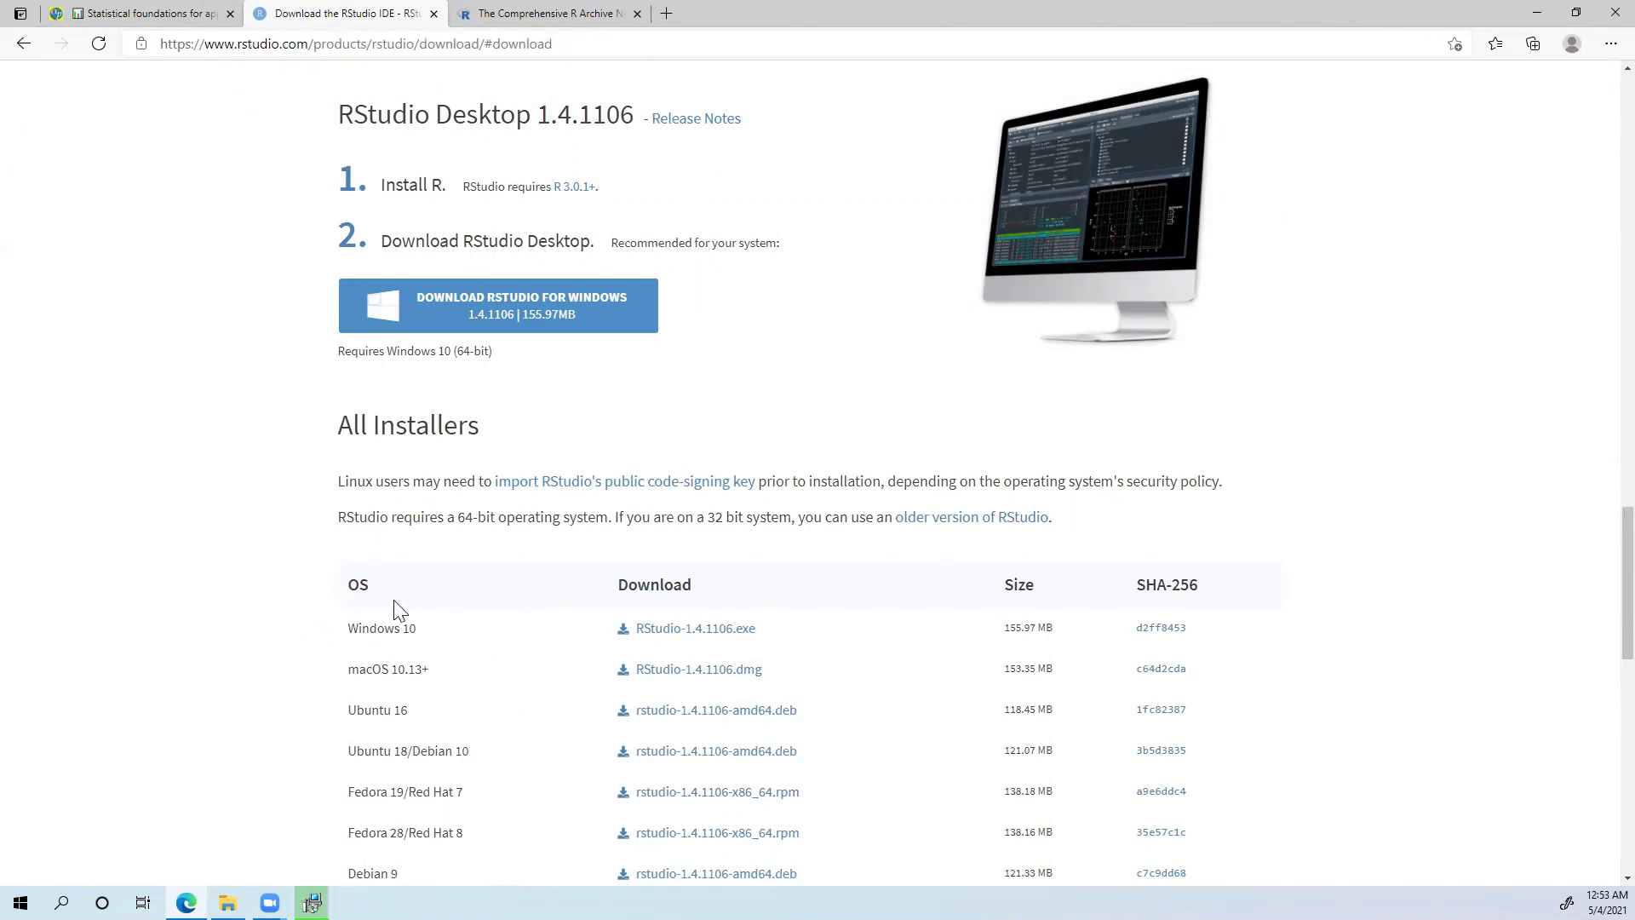
Download RStudio for Windows and install it with the default folder and Start Menu settings
click(498, 306)
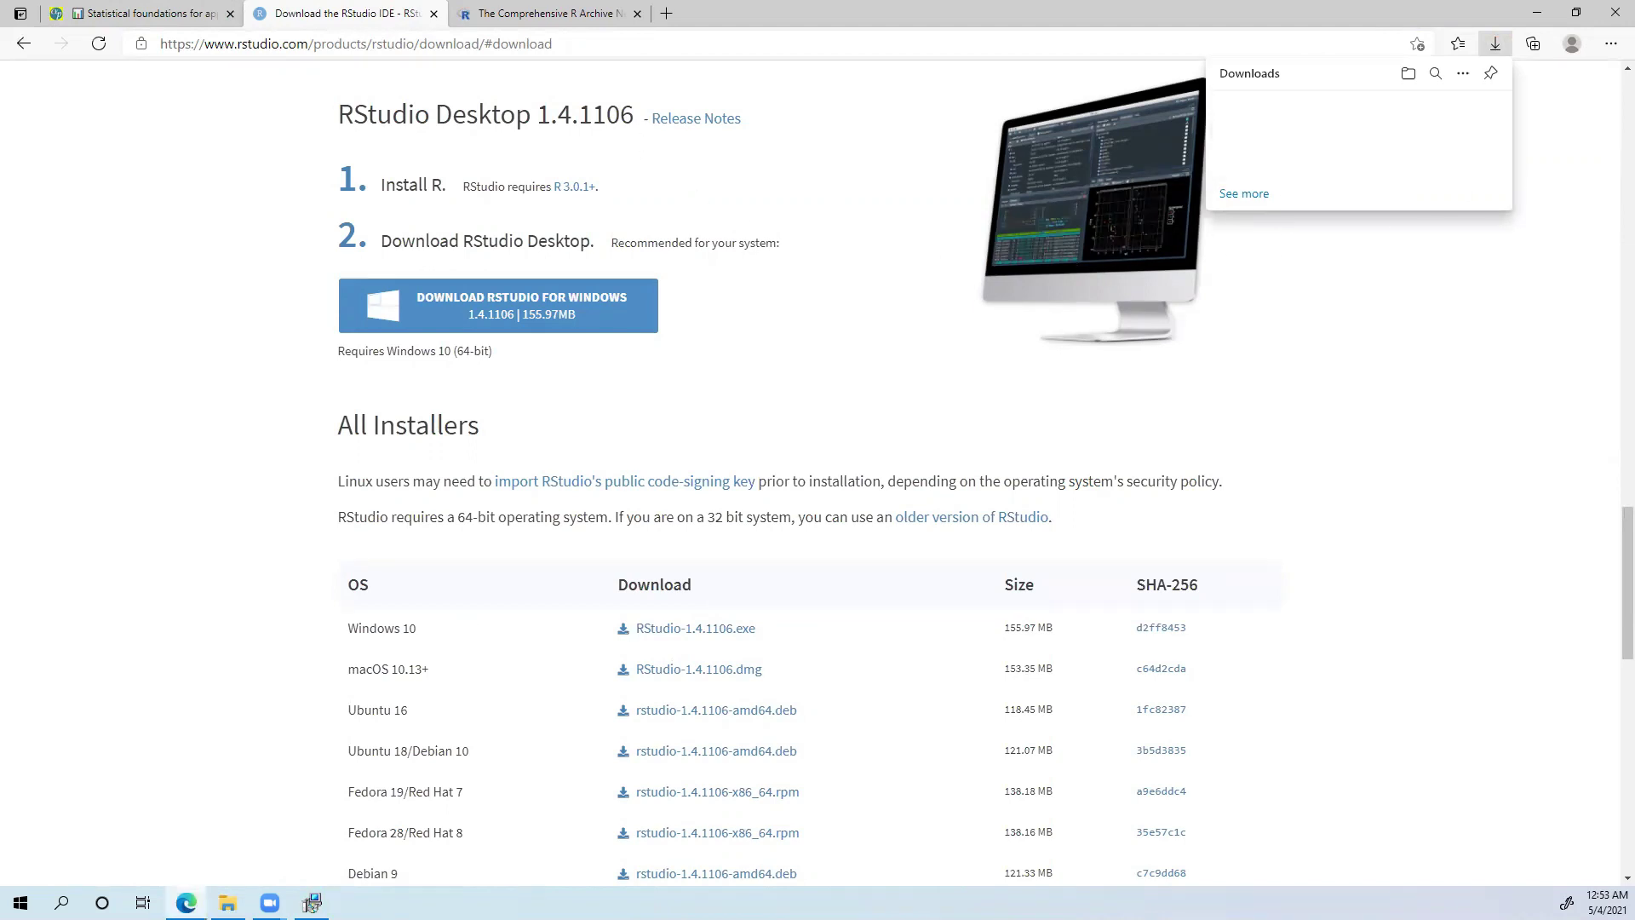
click(482, 252)
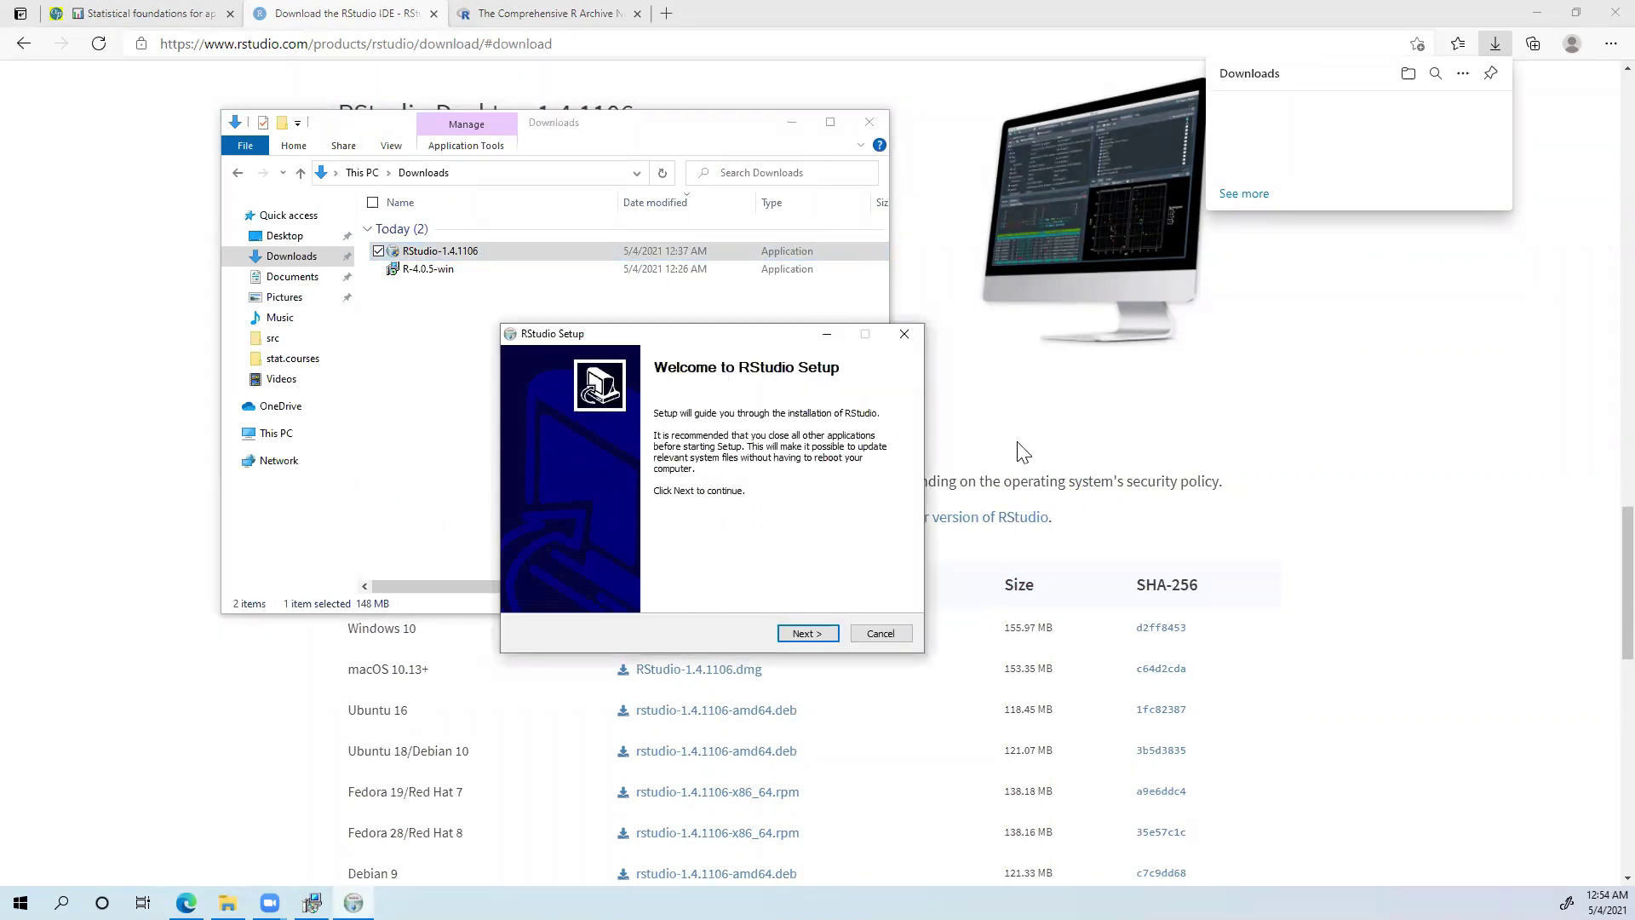
click(807, 633)
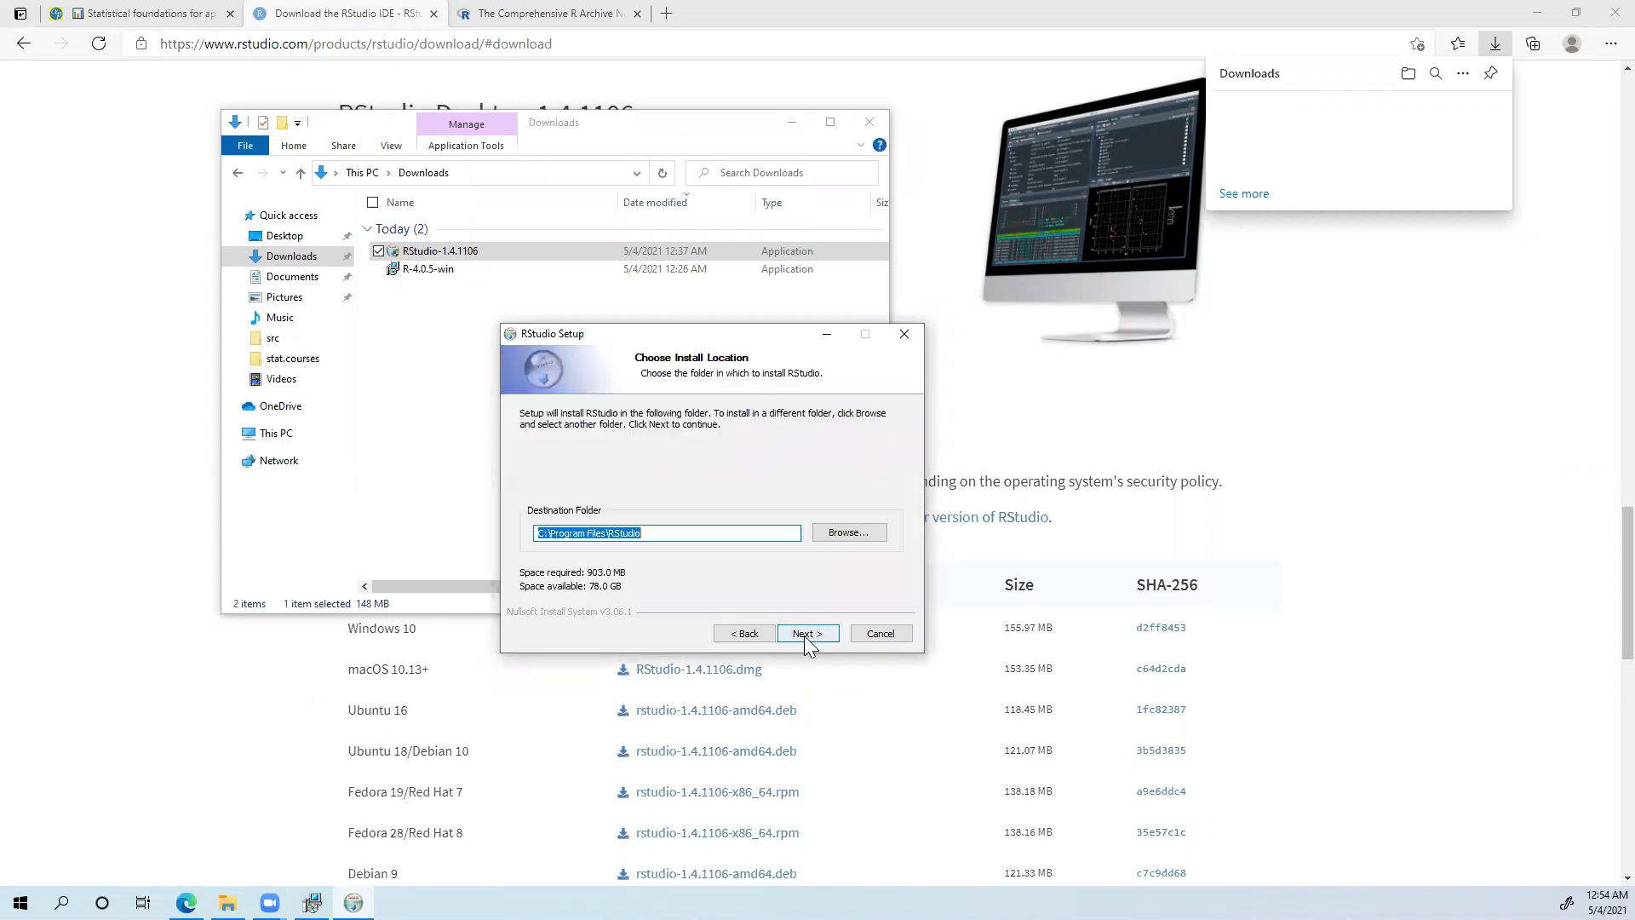
click(807, 633)
click(807, 635)
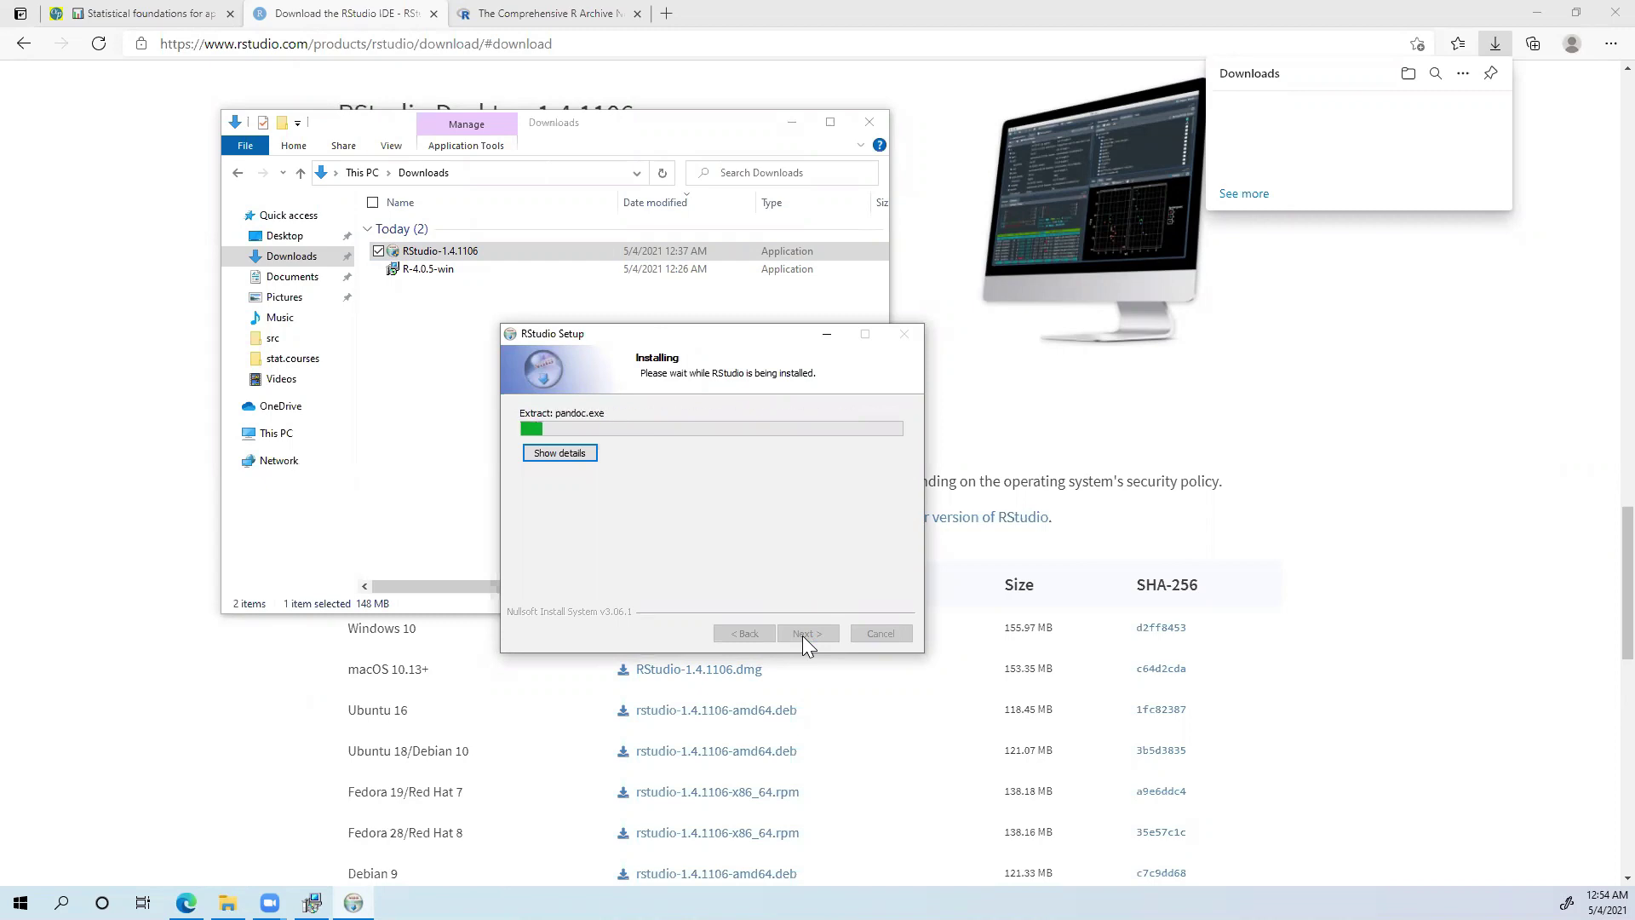
click(804, 635)
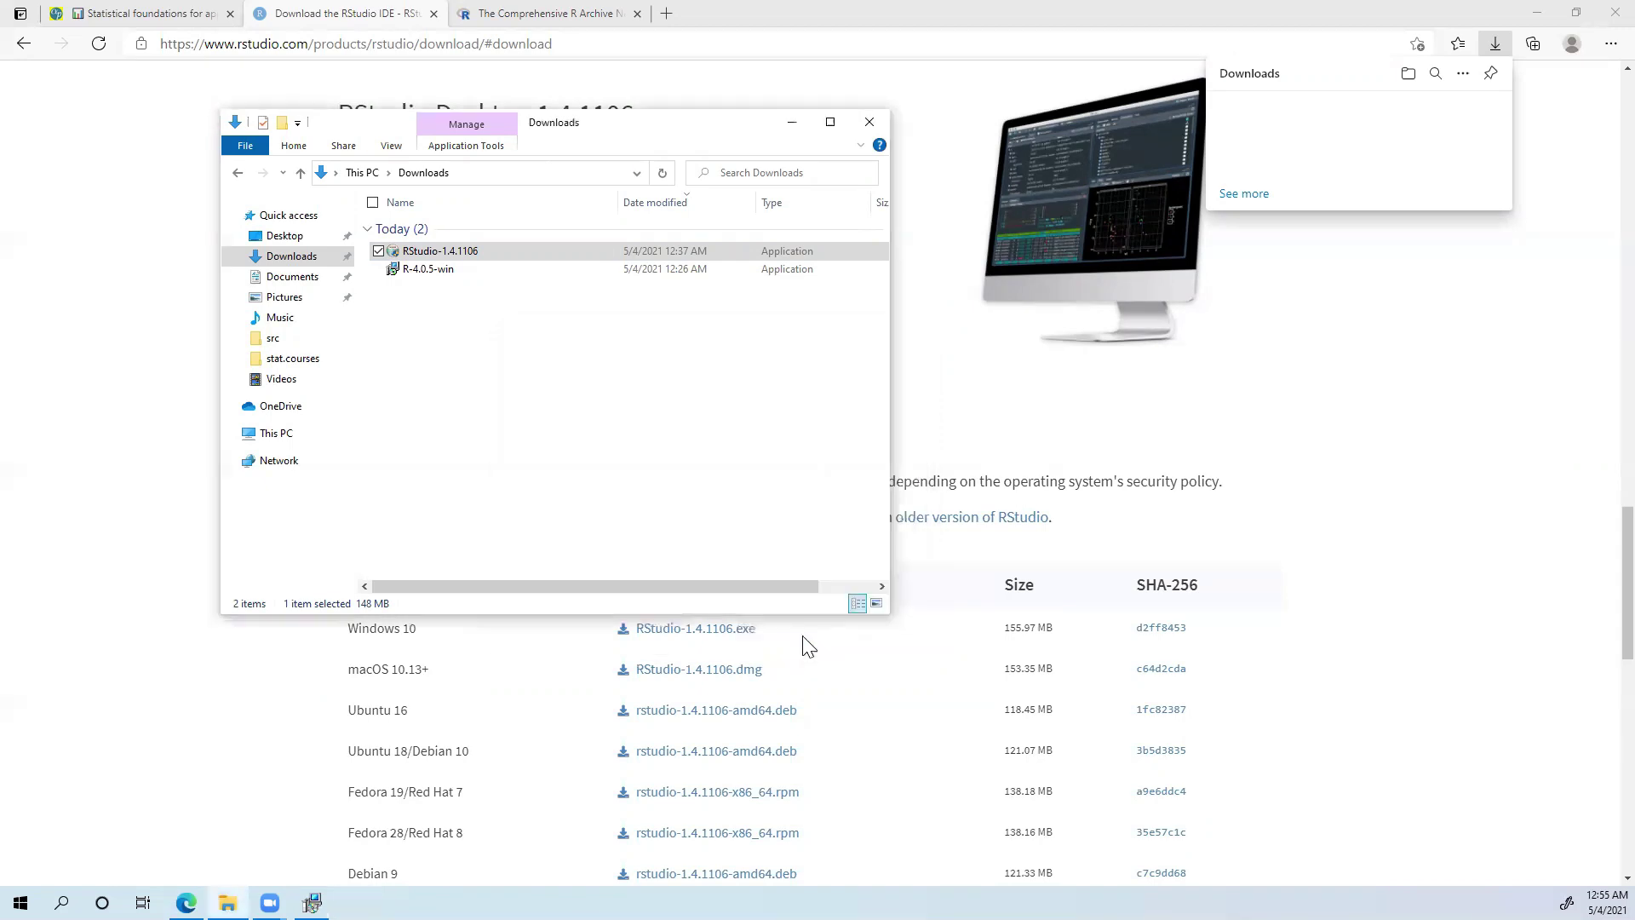
Close the Downloads folder and the browser, then launch RStudio from the Start menu
click(869, 121)
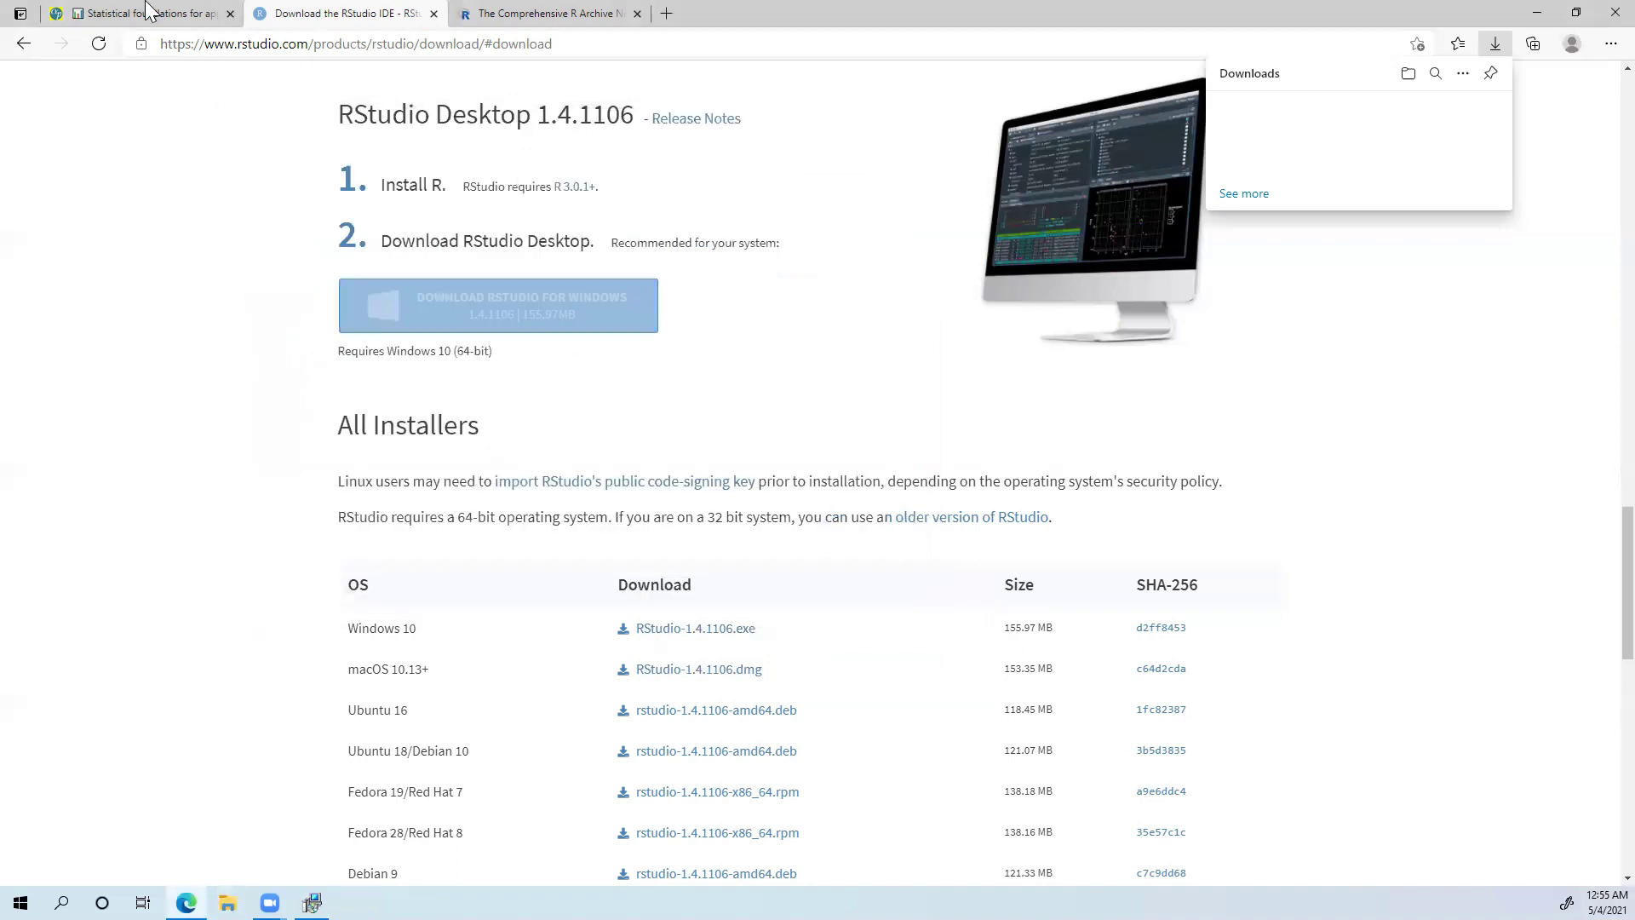
click(230, 13)
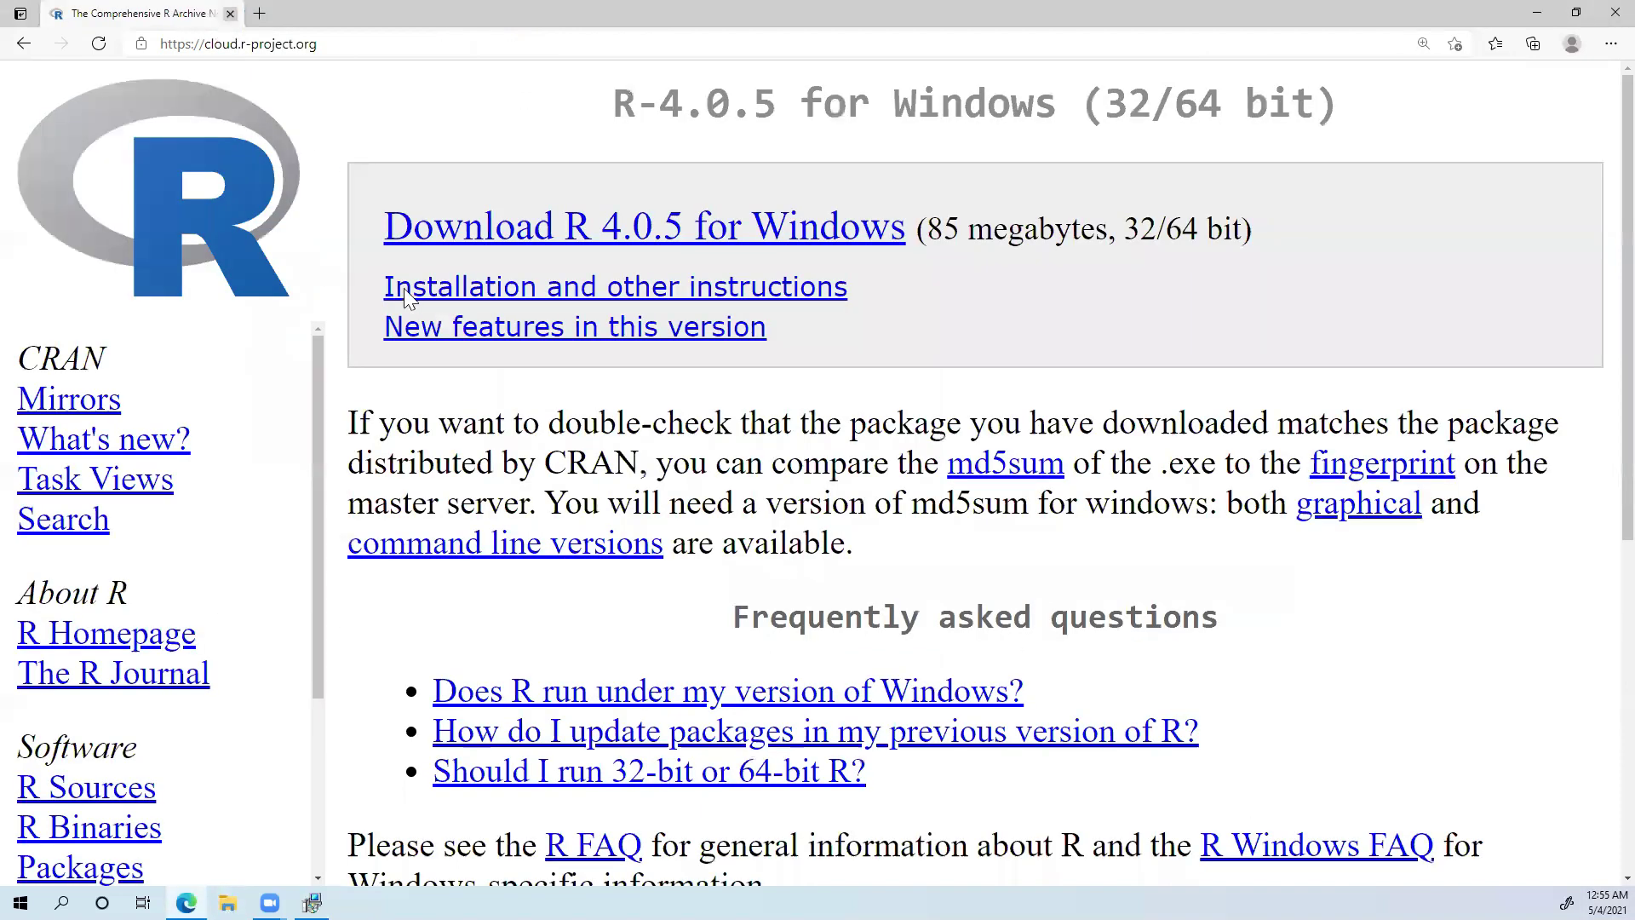
click(230, 13)
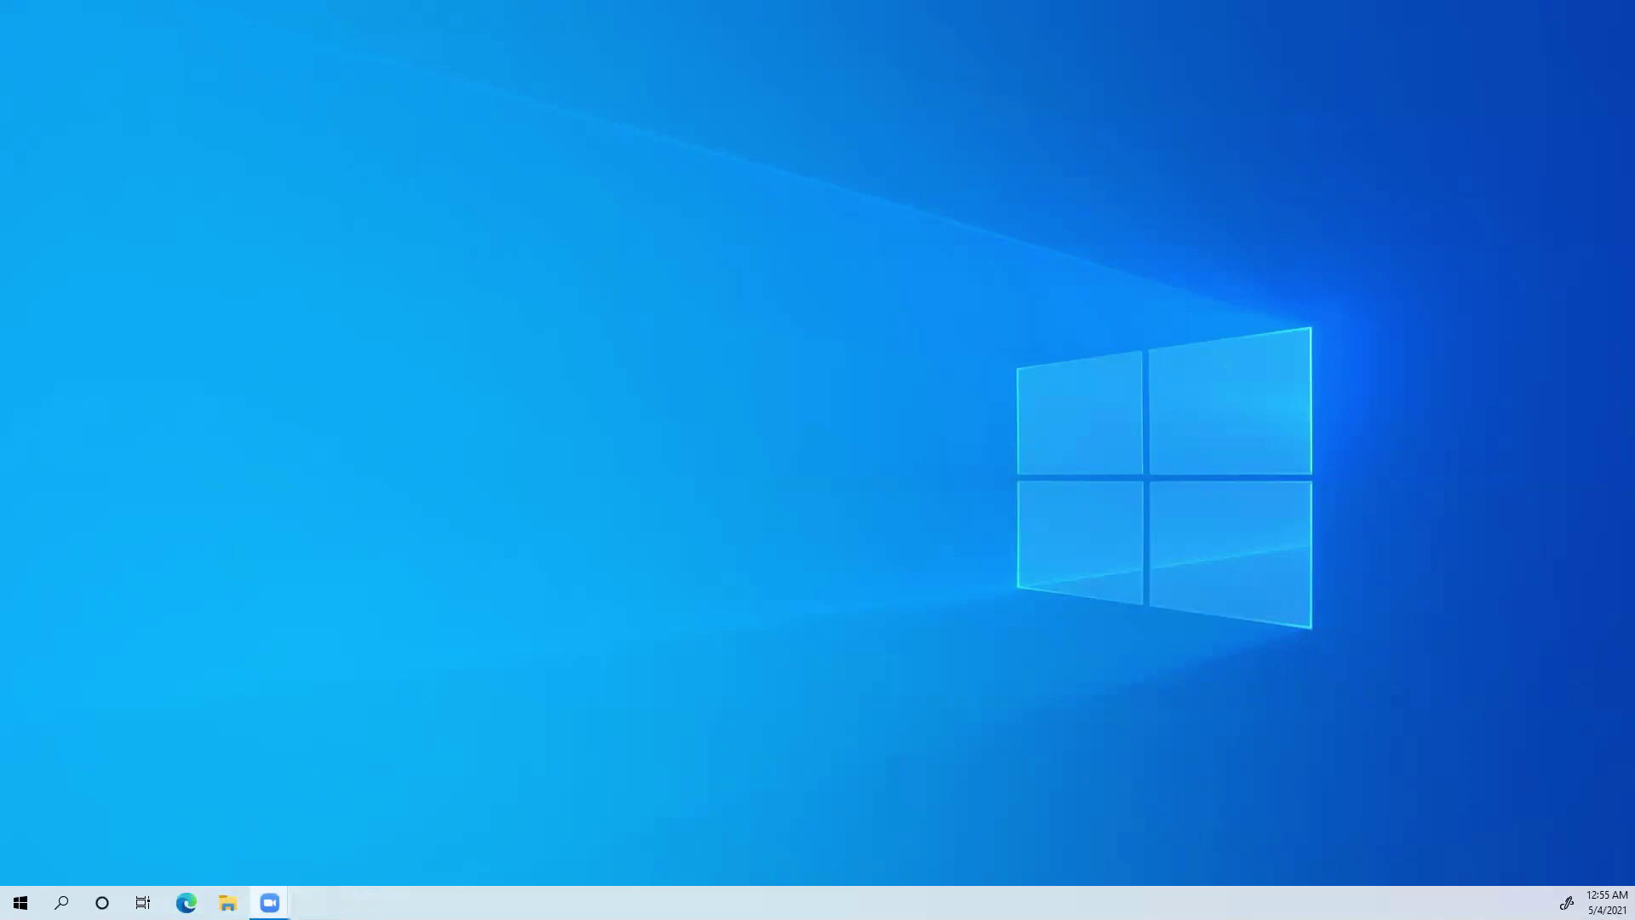
key(super)
click(100, 669)
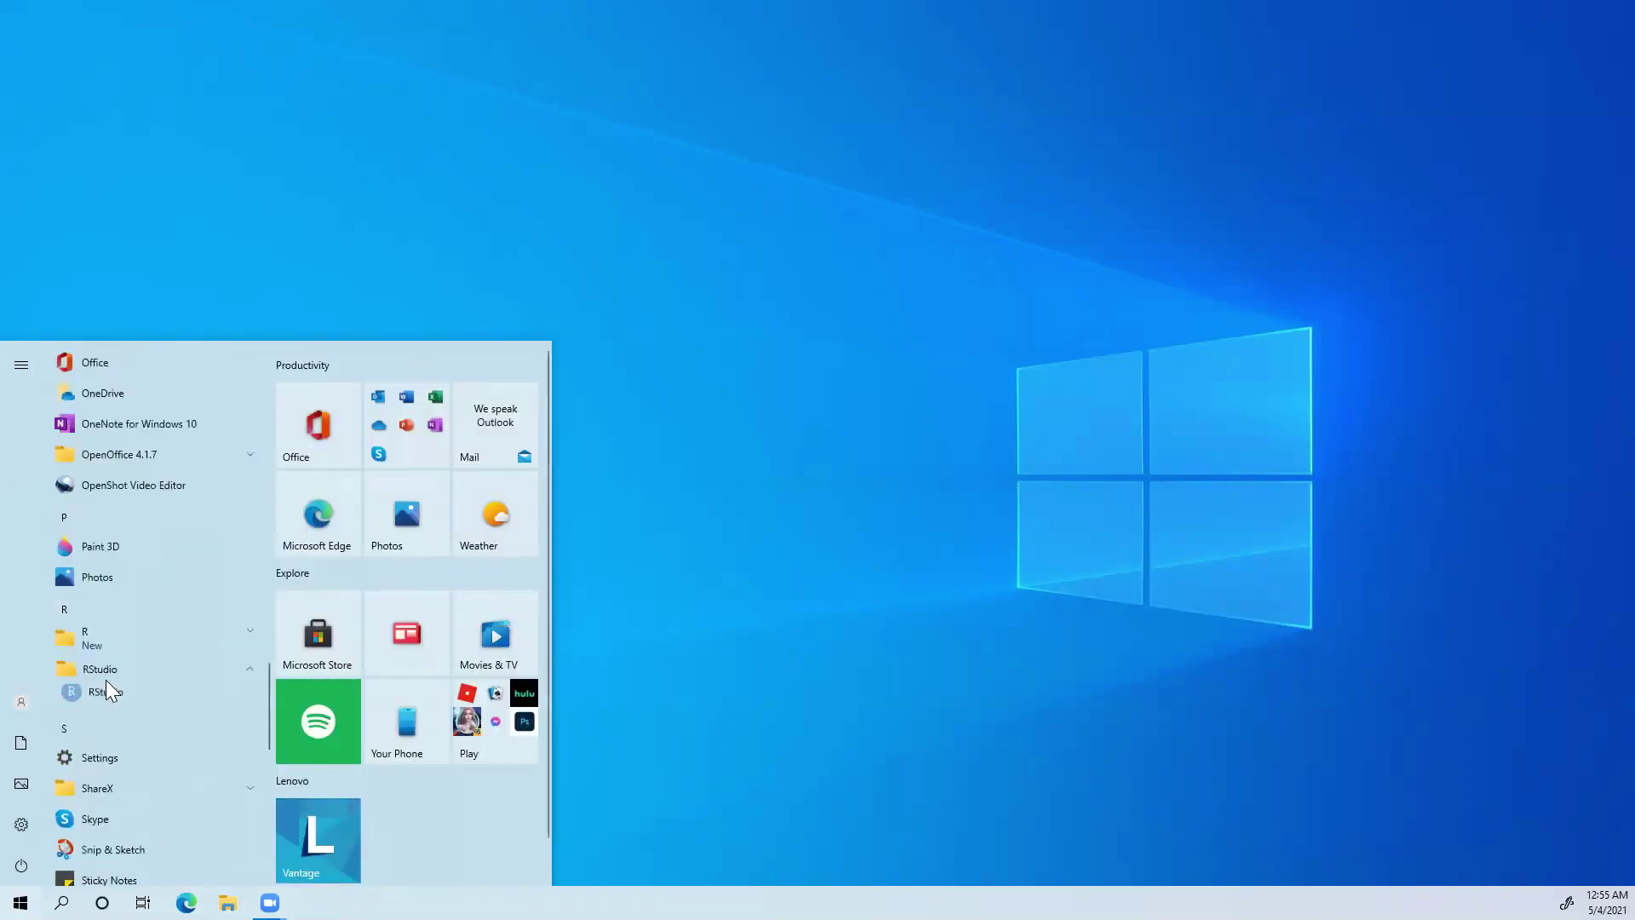
click(108, 700)
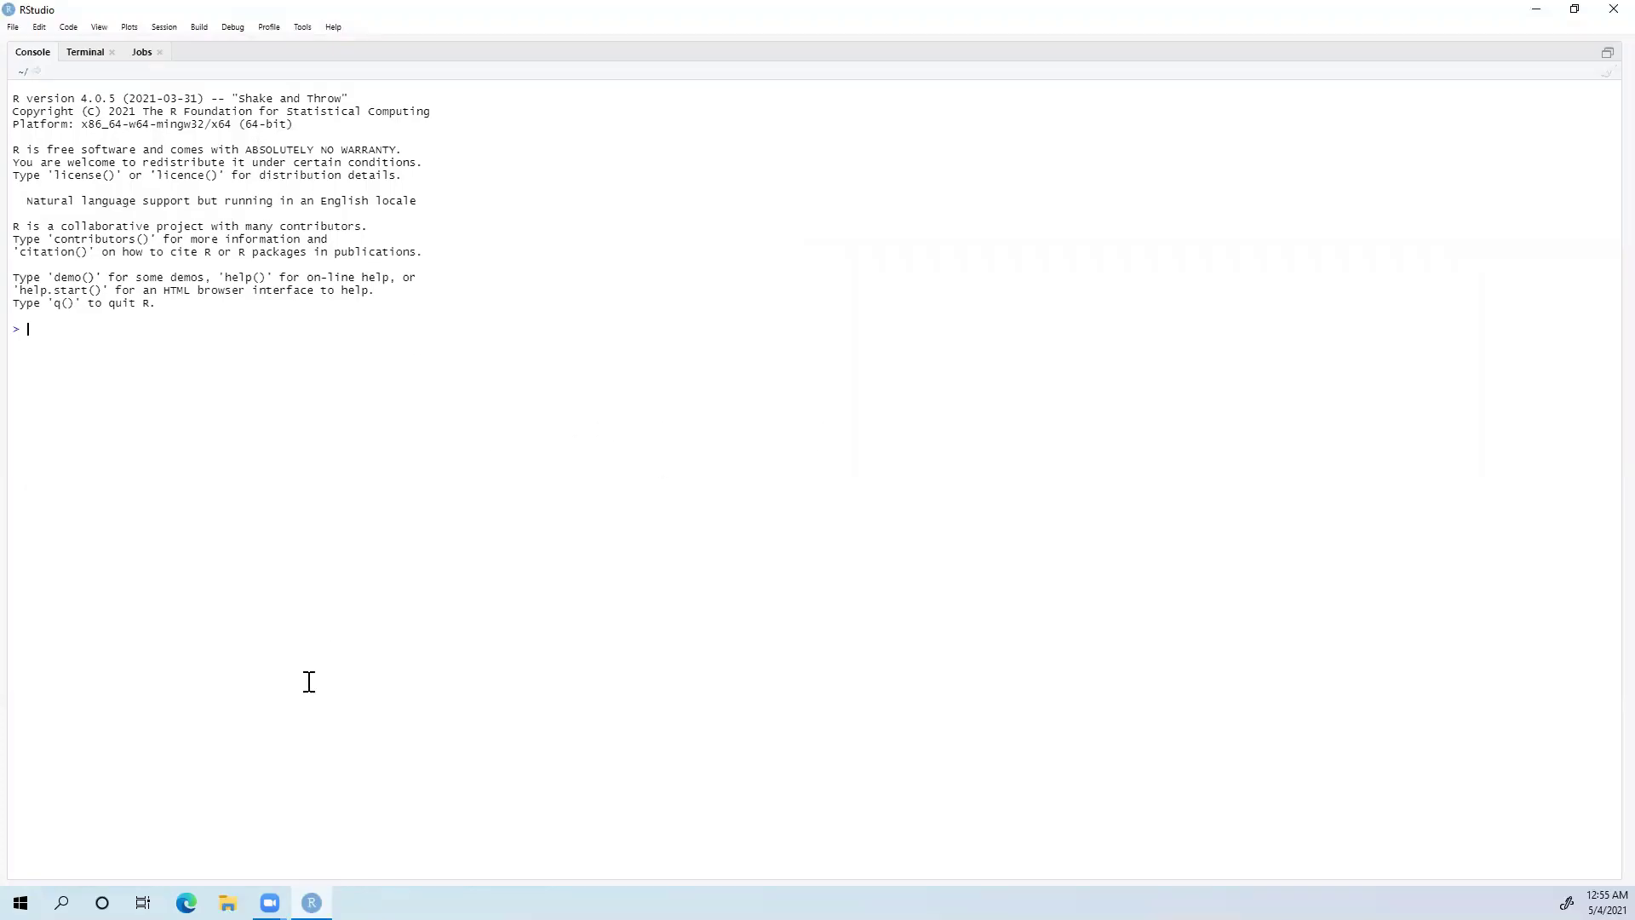
Zoom in the RStudio view several times to enlarge the console text
click(38, 26)
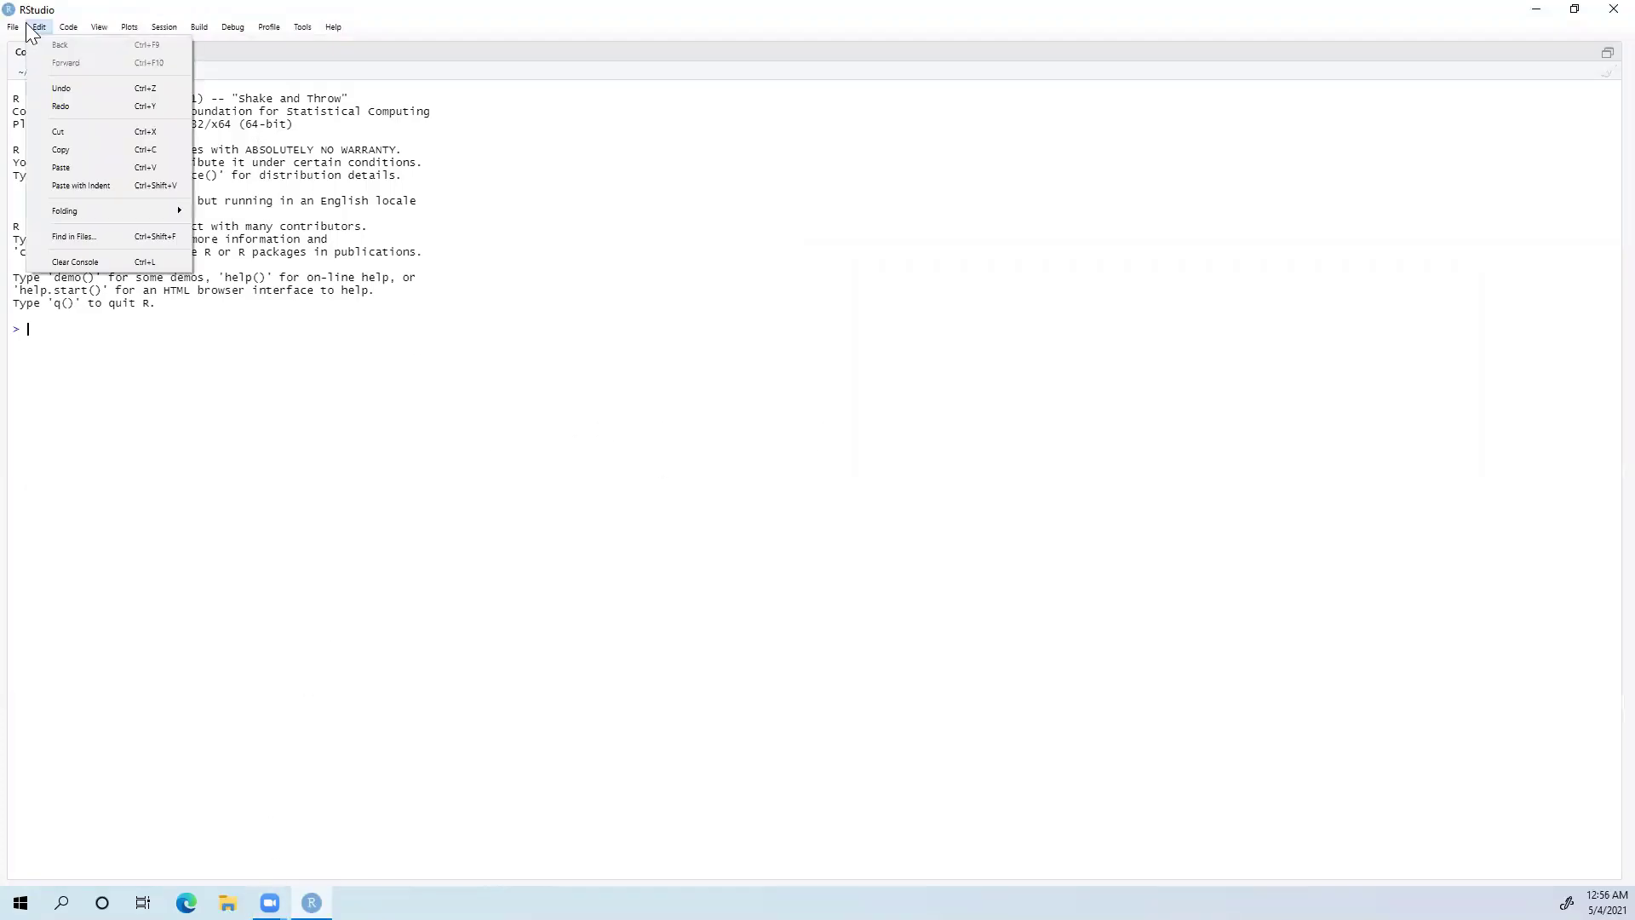
mouse_move(99, 27)
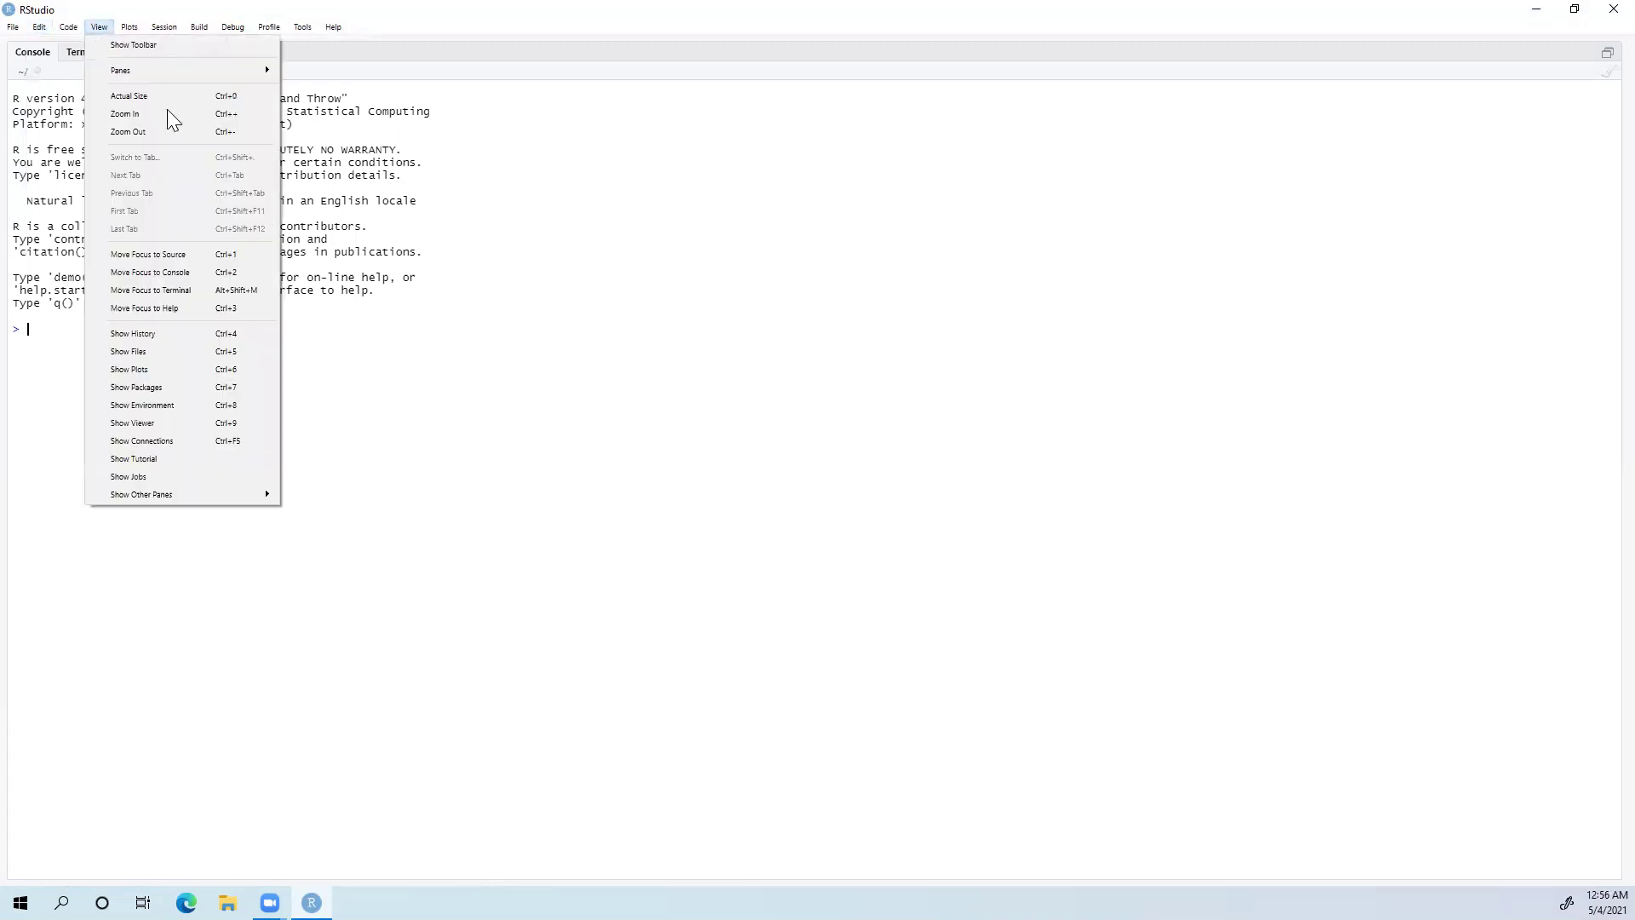
click(164, 111)
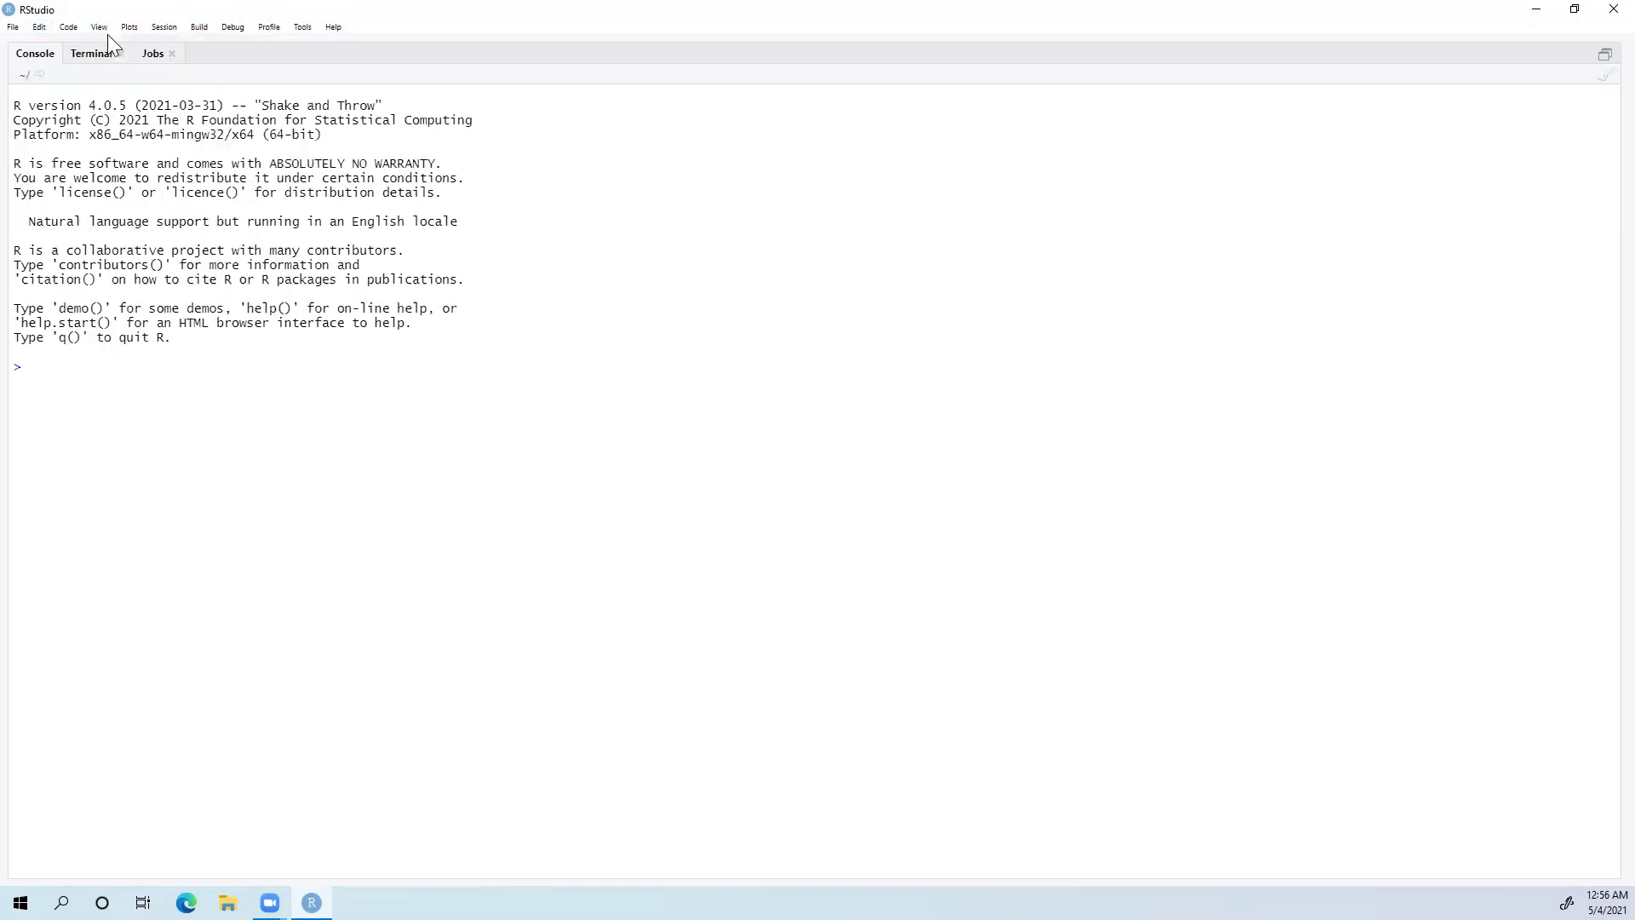
click(99, 26)
click(133, 142)
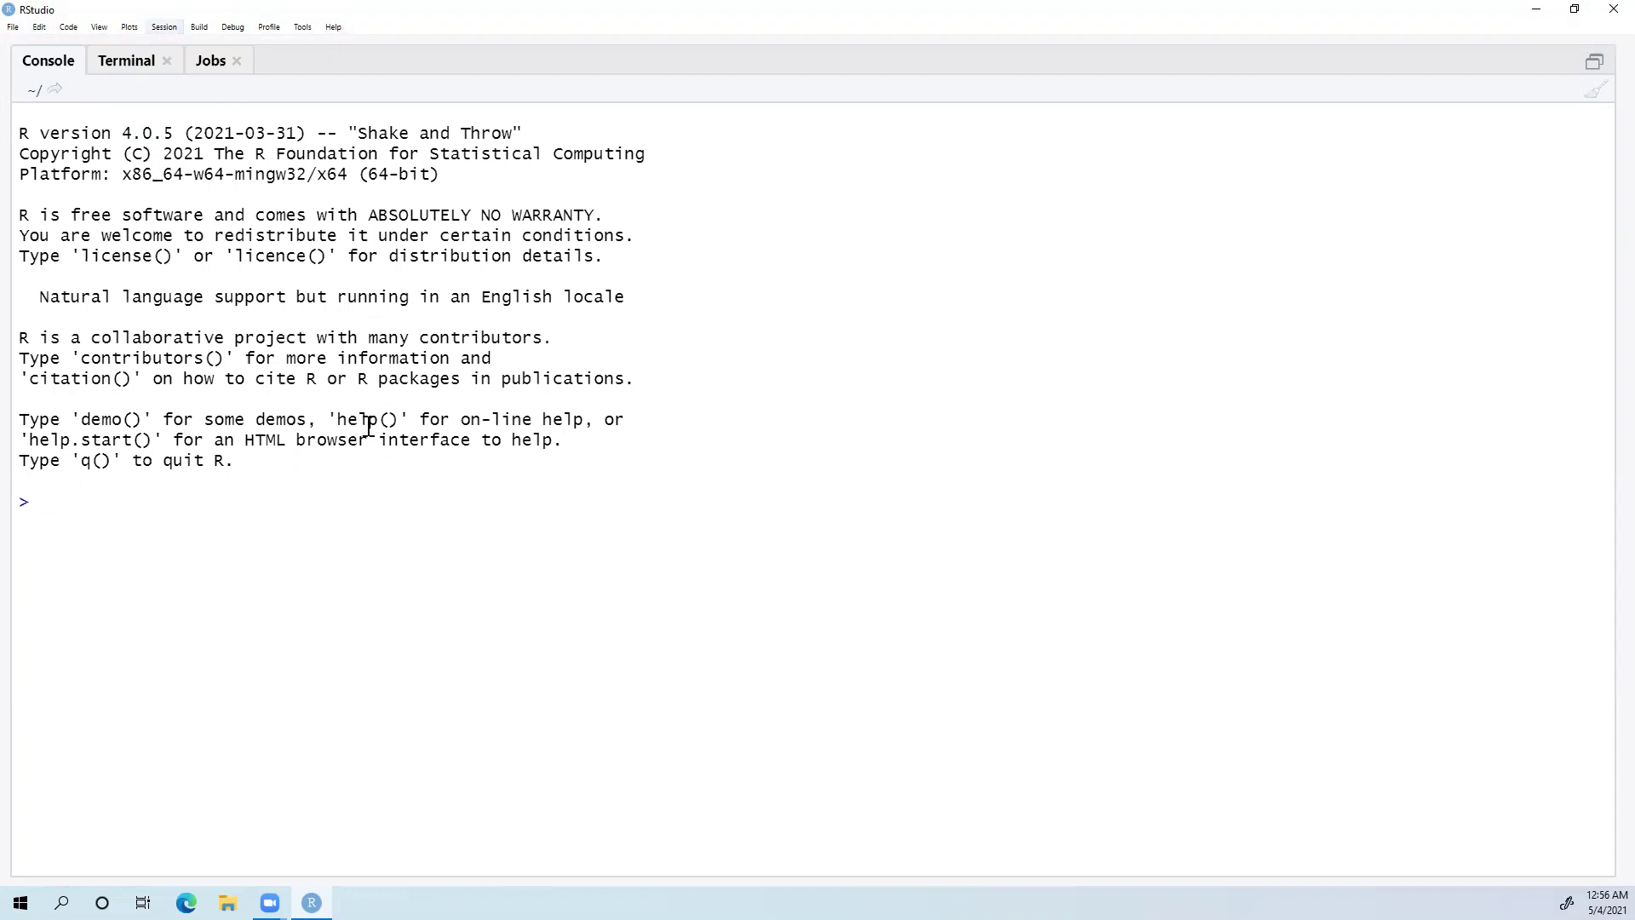
Open a blank Untitled1 R script, resize the panes, and show the Plots tab
click(12, 26)
mouse_move(41, 45)
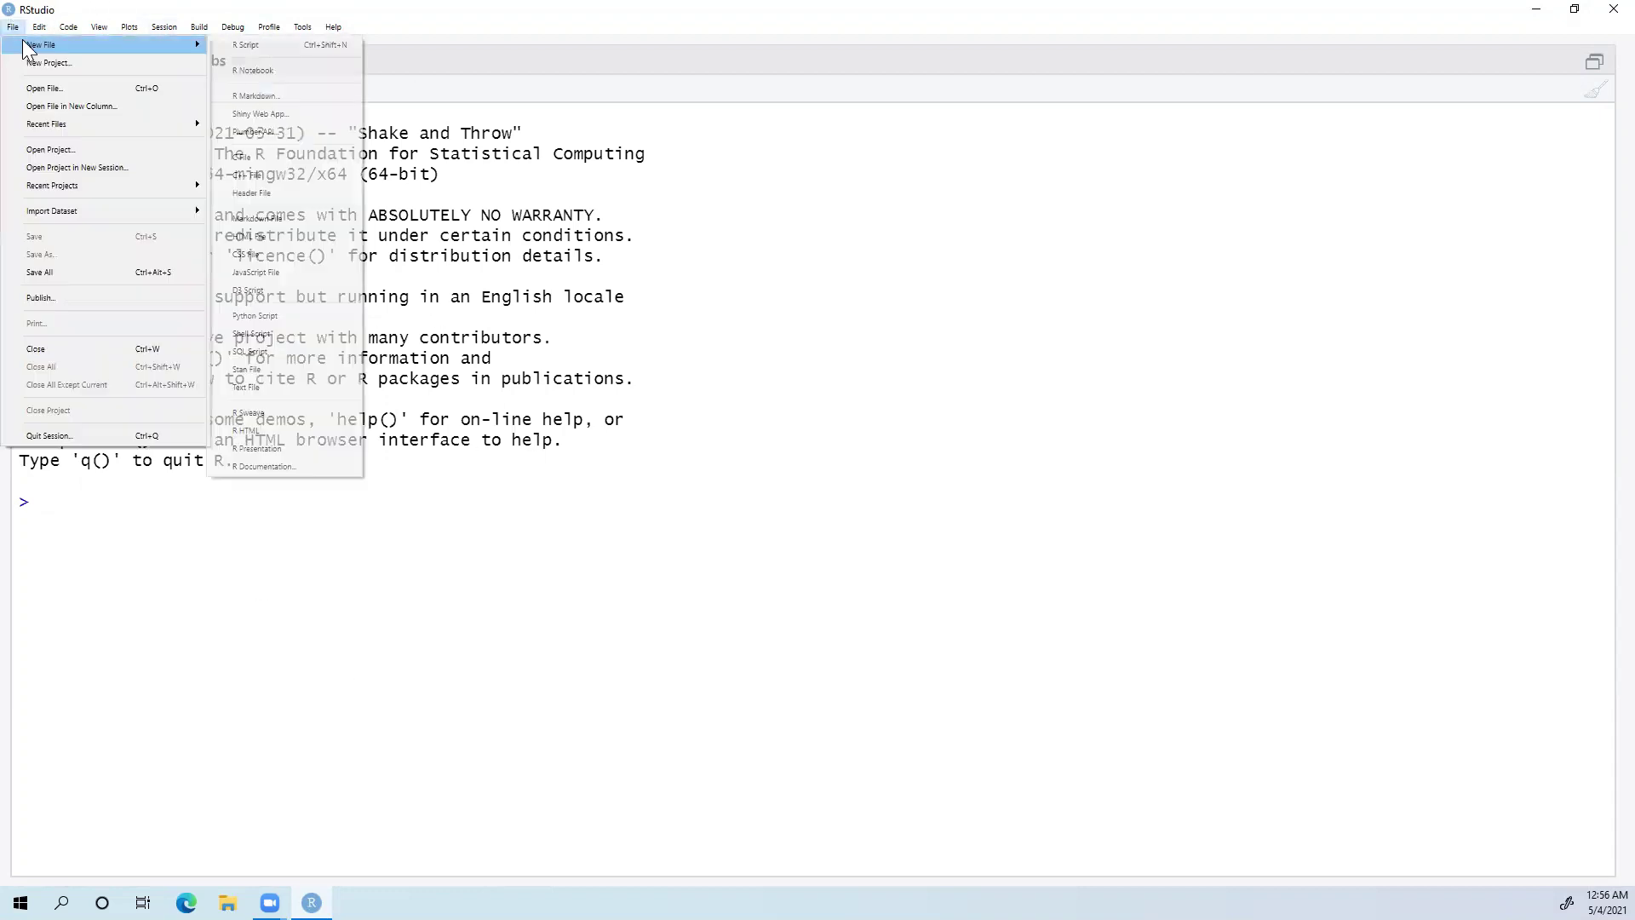
click(248, 47)
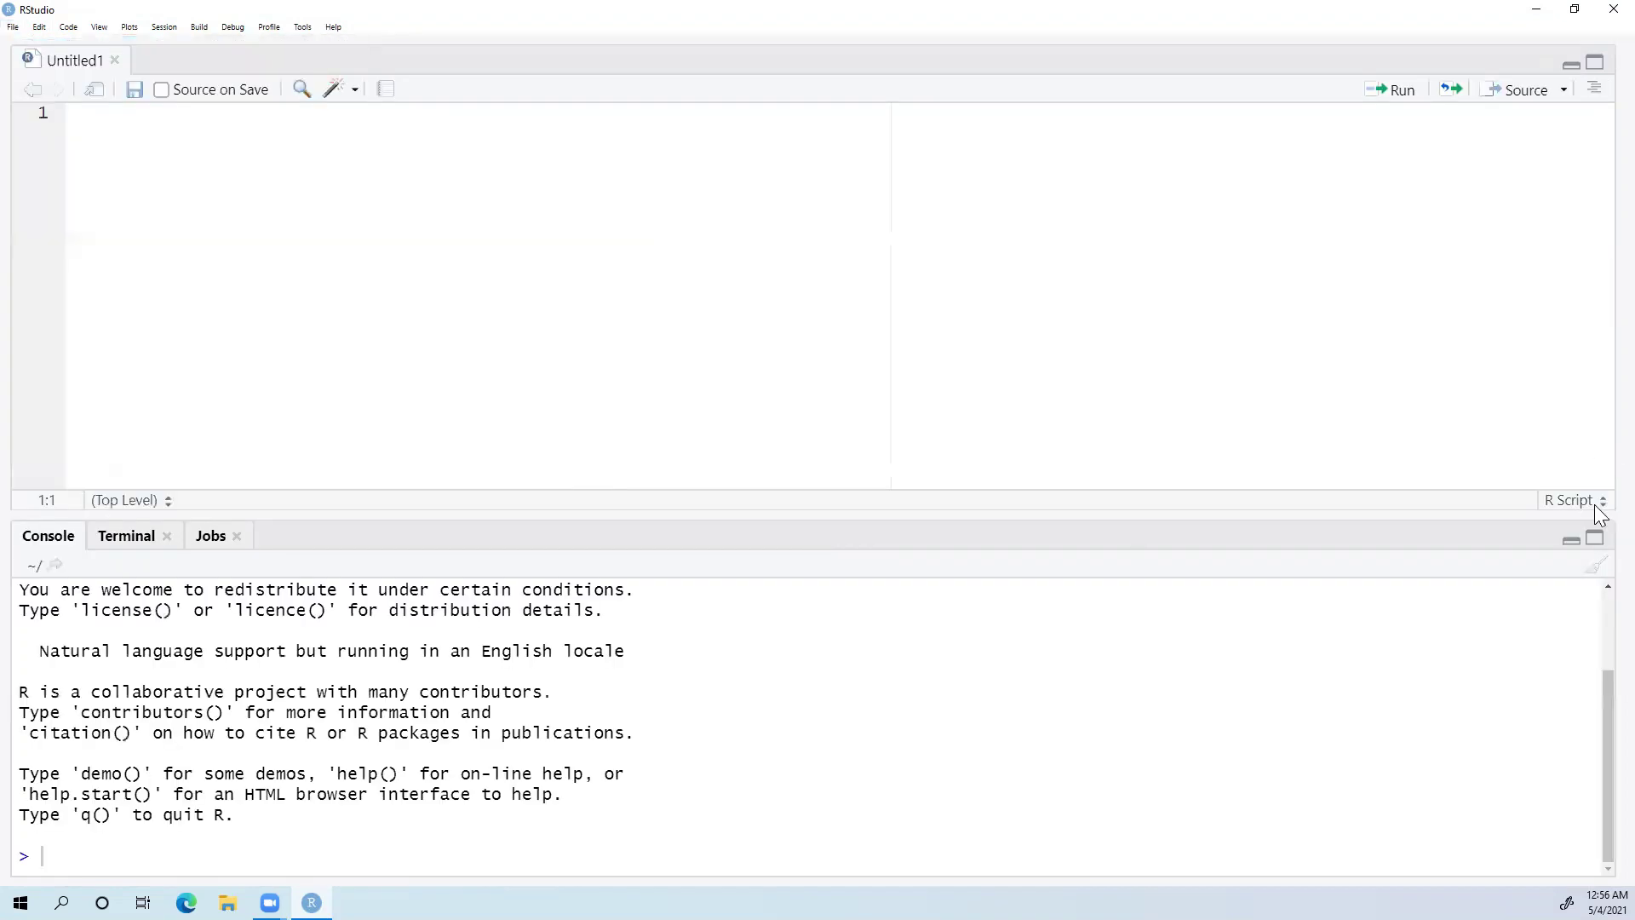
drag(1611, 509, 1012, 497)
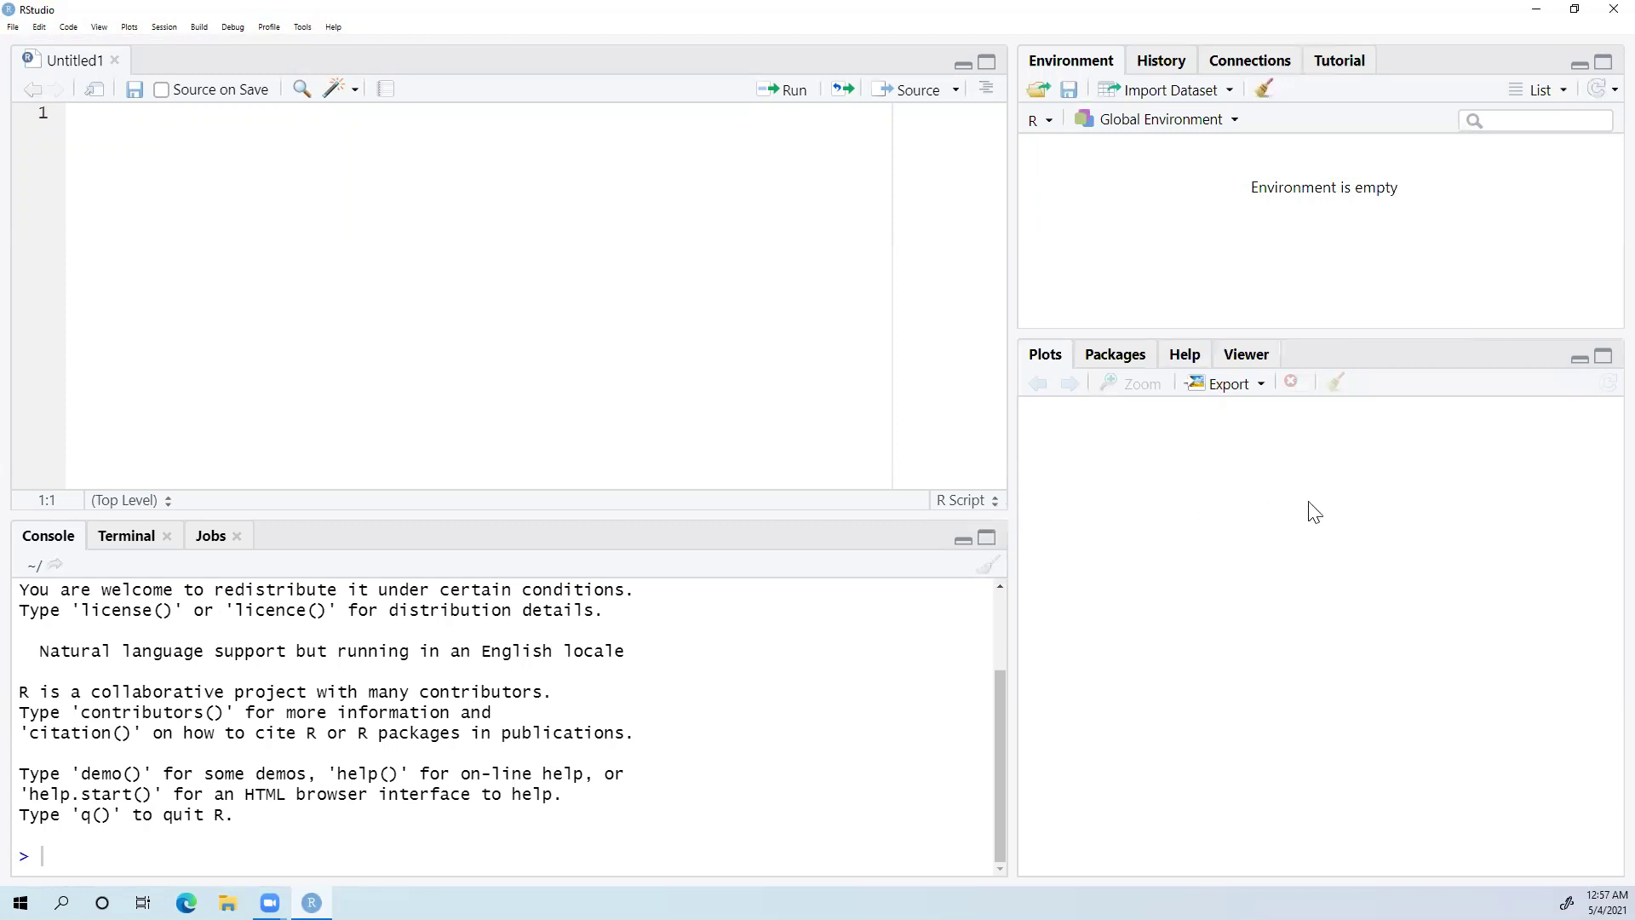
mouse_move(1007, 516)
mouse_down()
mouse_move(1009, 496)
mouse_move(1594, 496)
mouse_up()
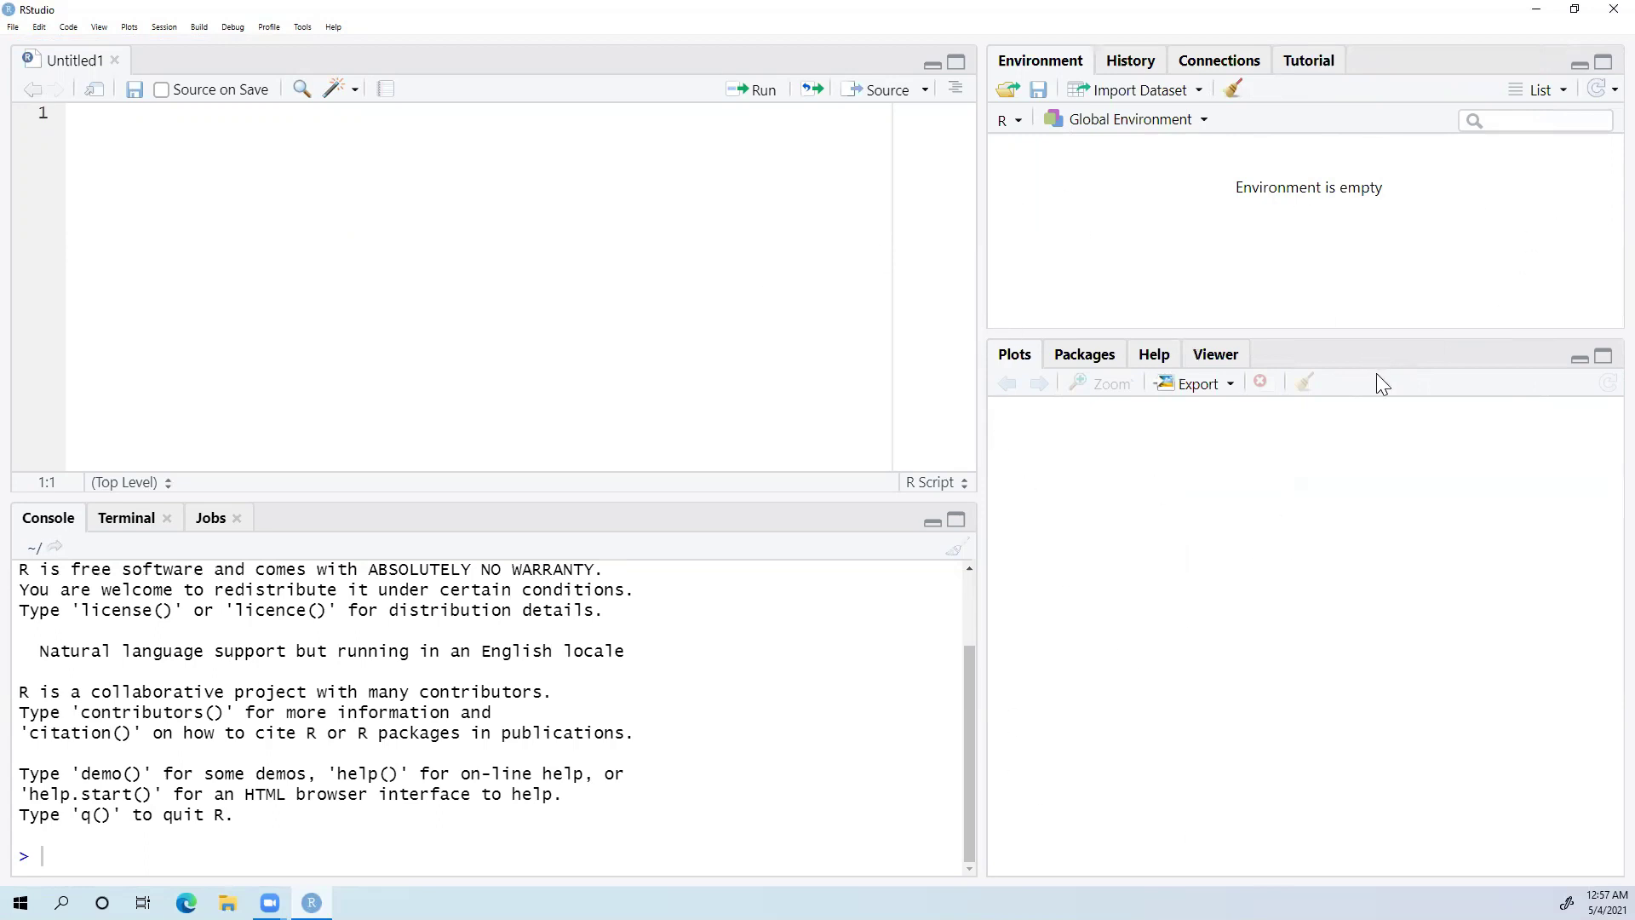
drag(1376, 347, 1376, 496)
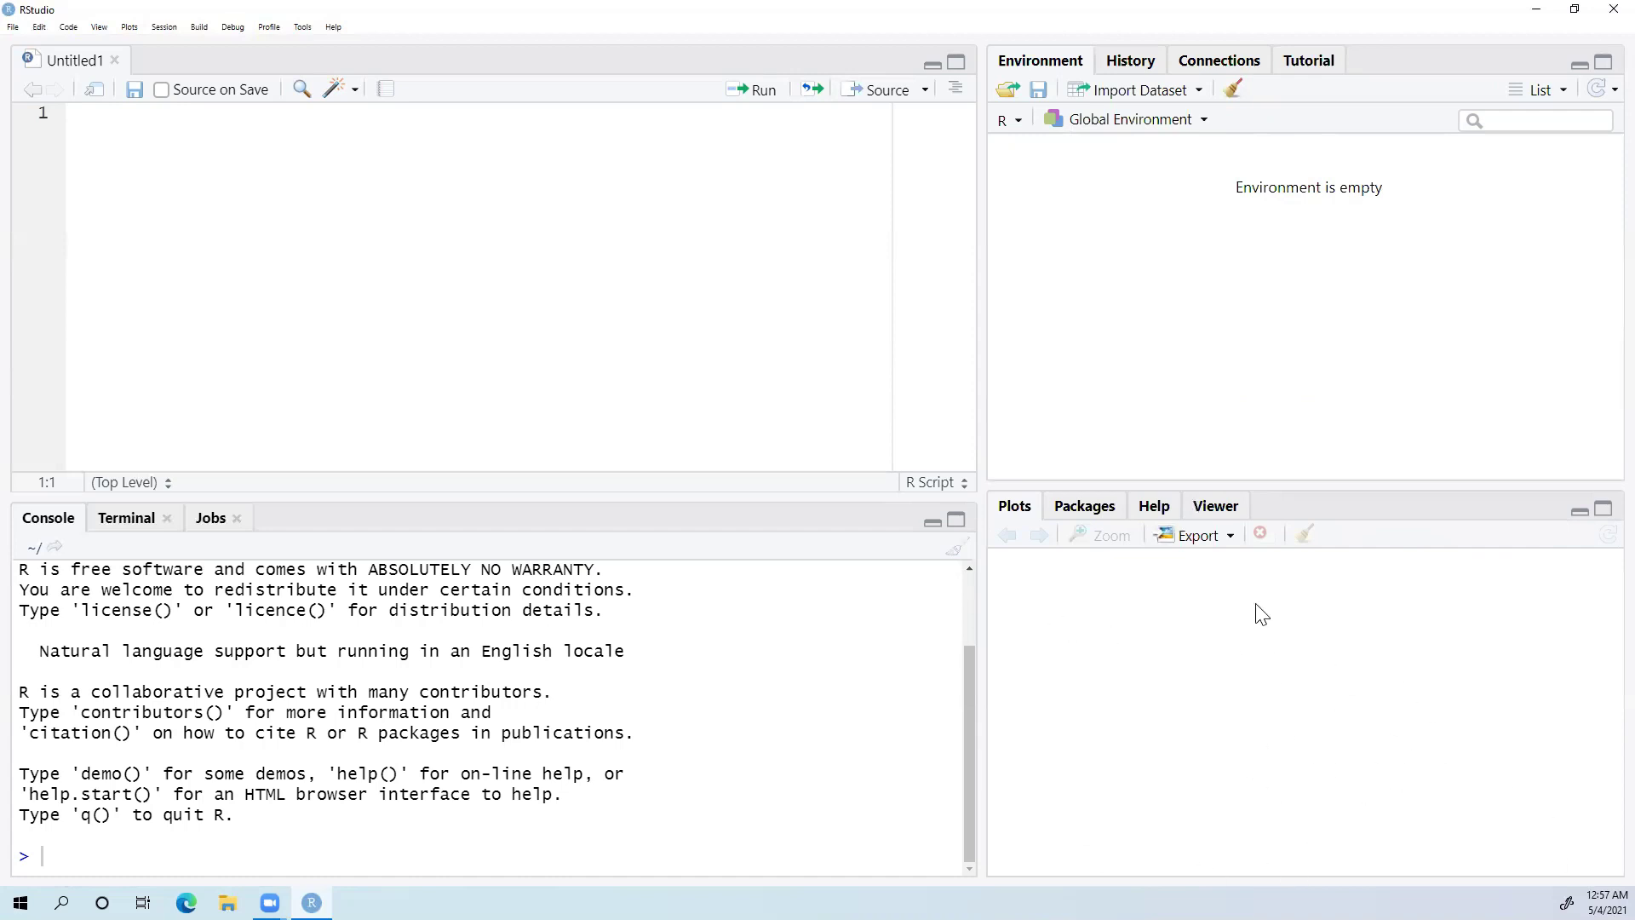
click(1154, 506)
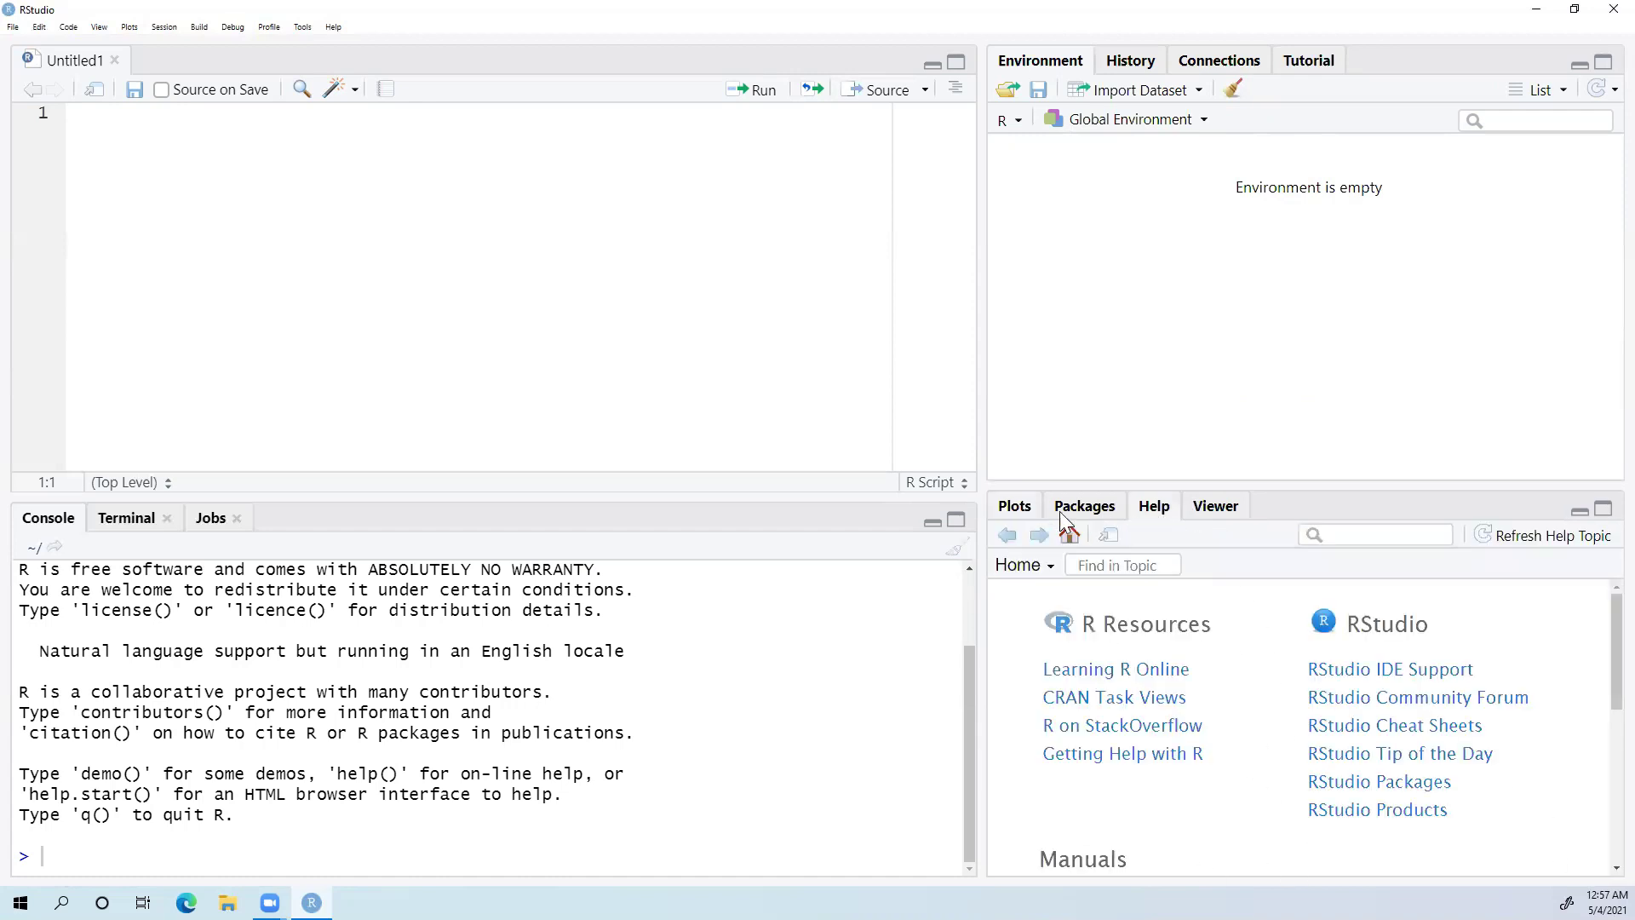
click(1014, 507)
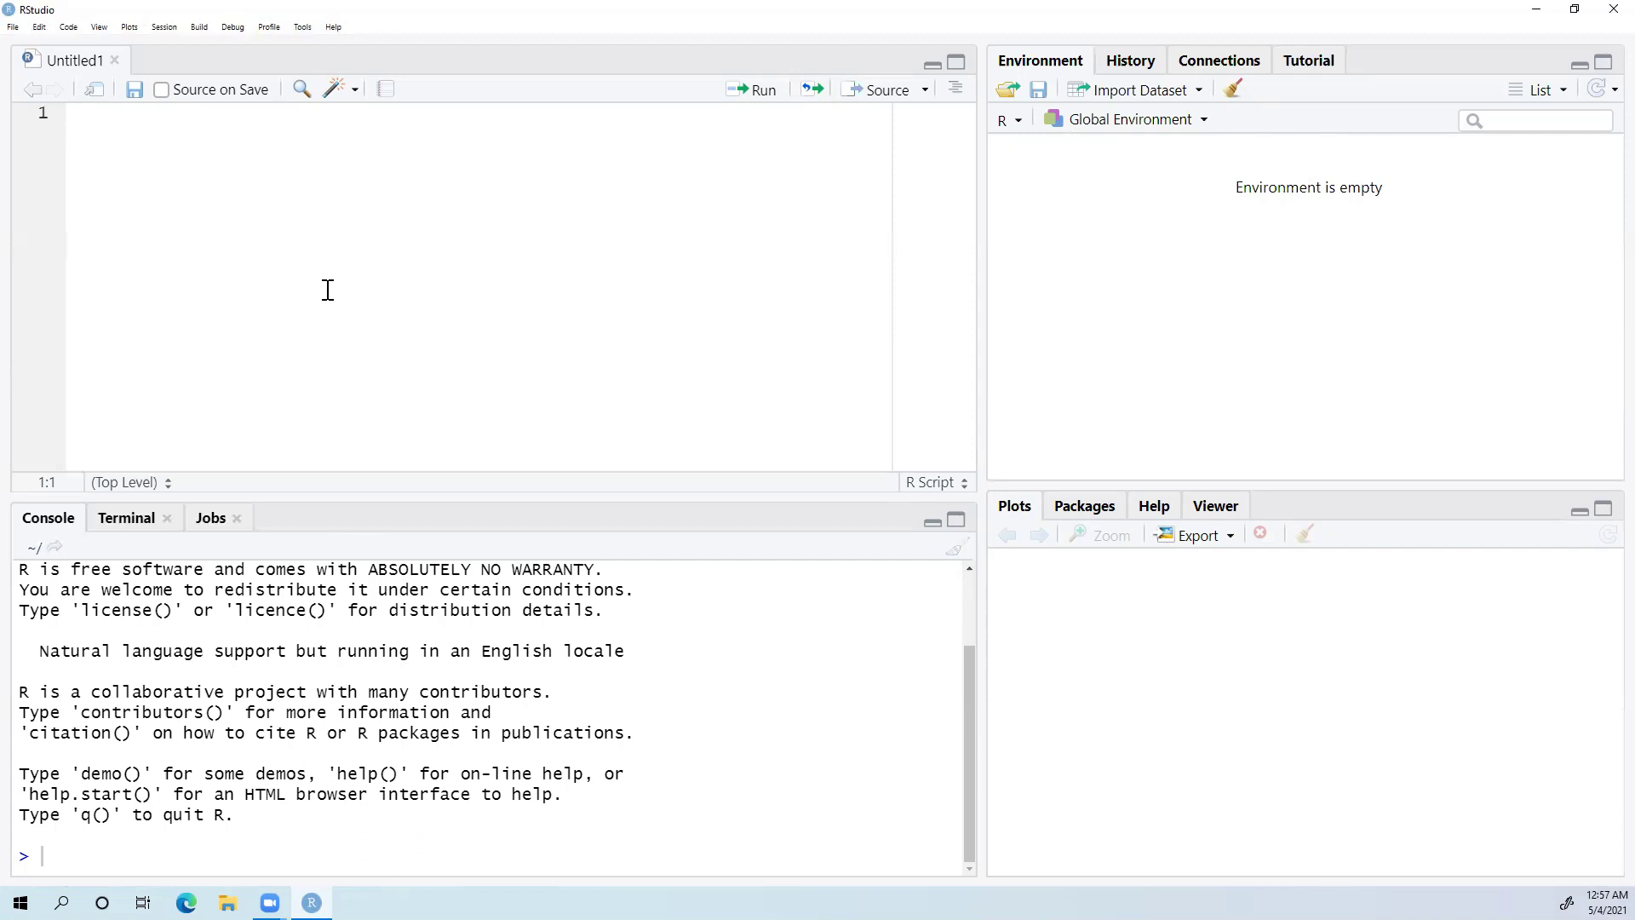
text(c )
text(<- c()
Write x <- c() on line 1, pointing out the assignment arrow and the name x
double_click(109, 113)
click(99, 115)
double_click(72, 114)
click(69, 27)
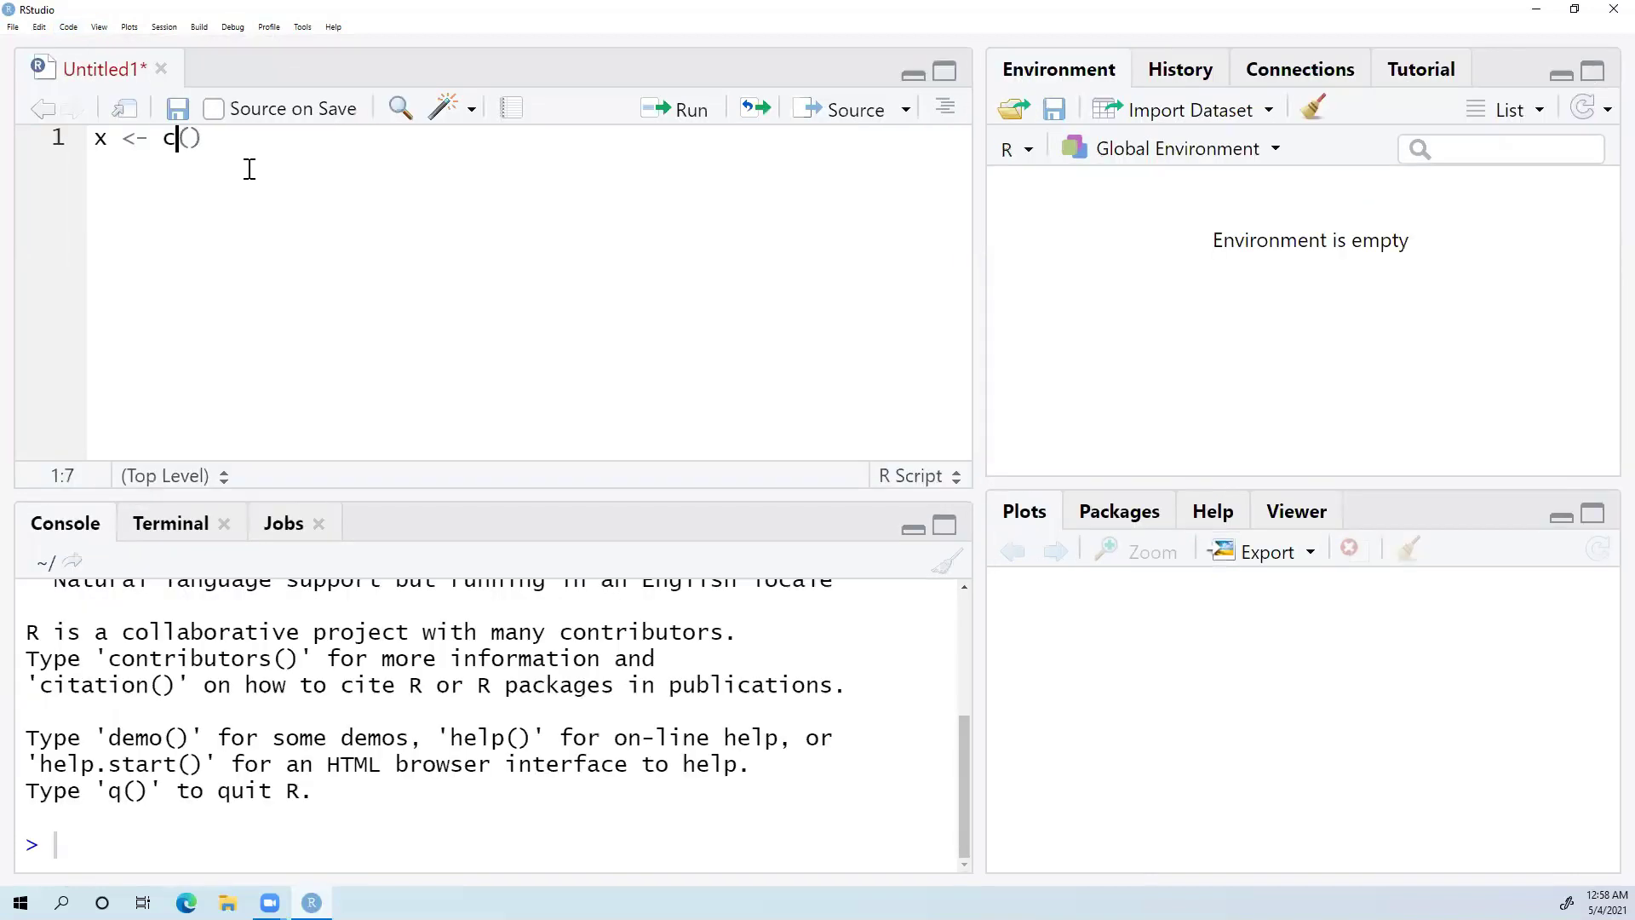
Complete the line as x <- c(1,1,2,3,-10) and run it to create x
key(Right)
text(1)
text(,1,)
text(2,3,-)
text(10)
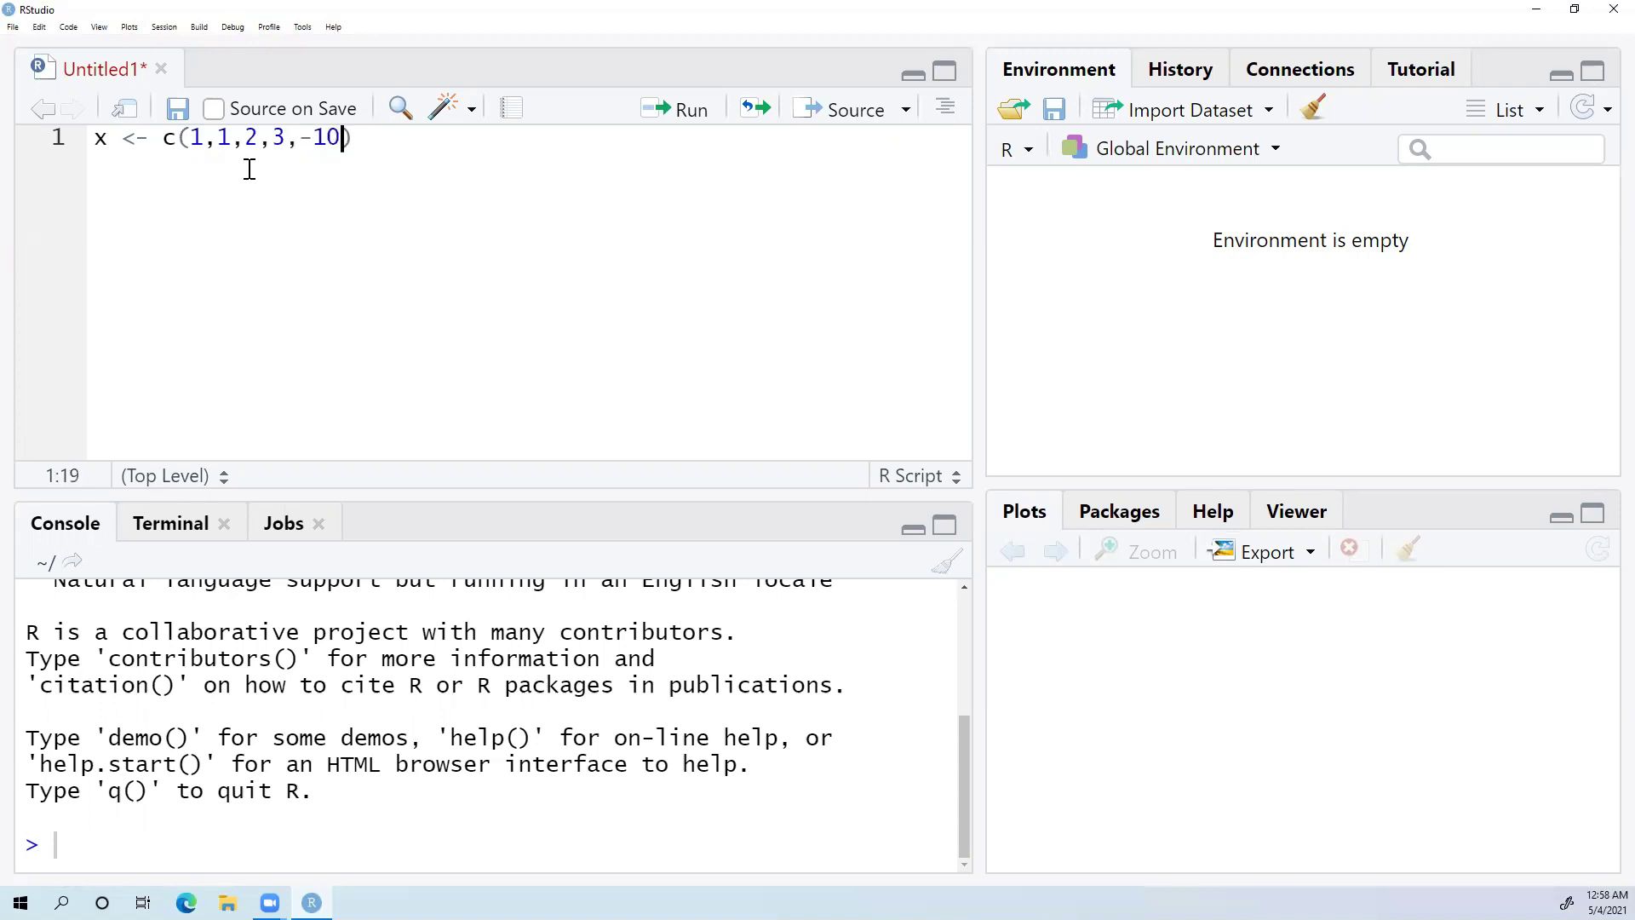
key(ctrl+a)
key(ctrl+Return)
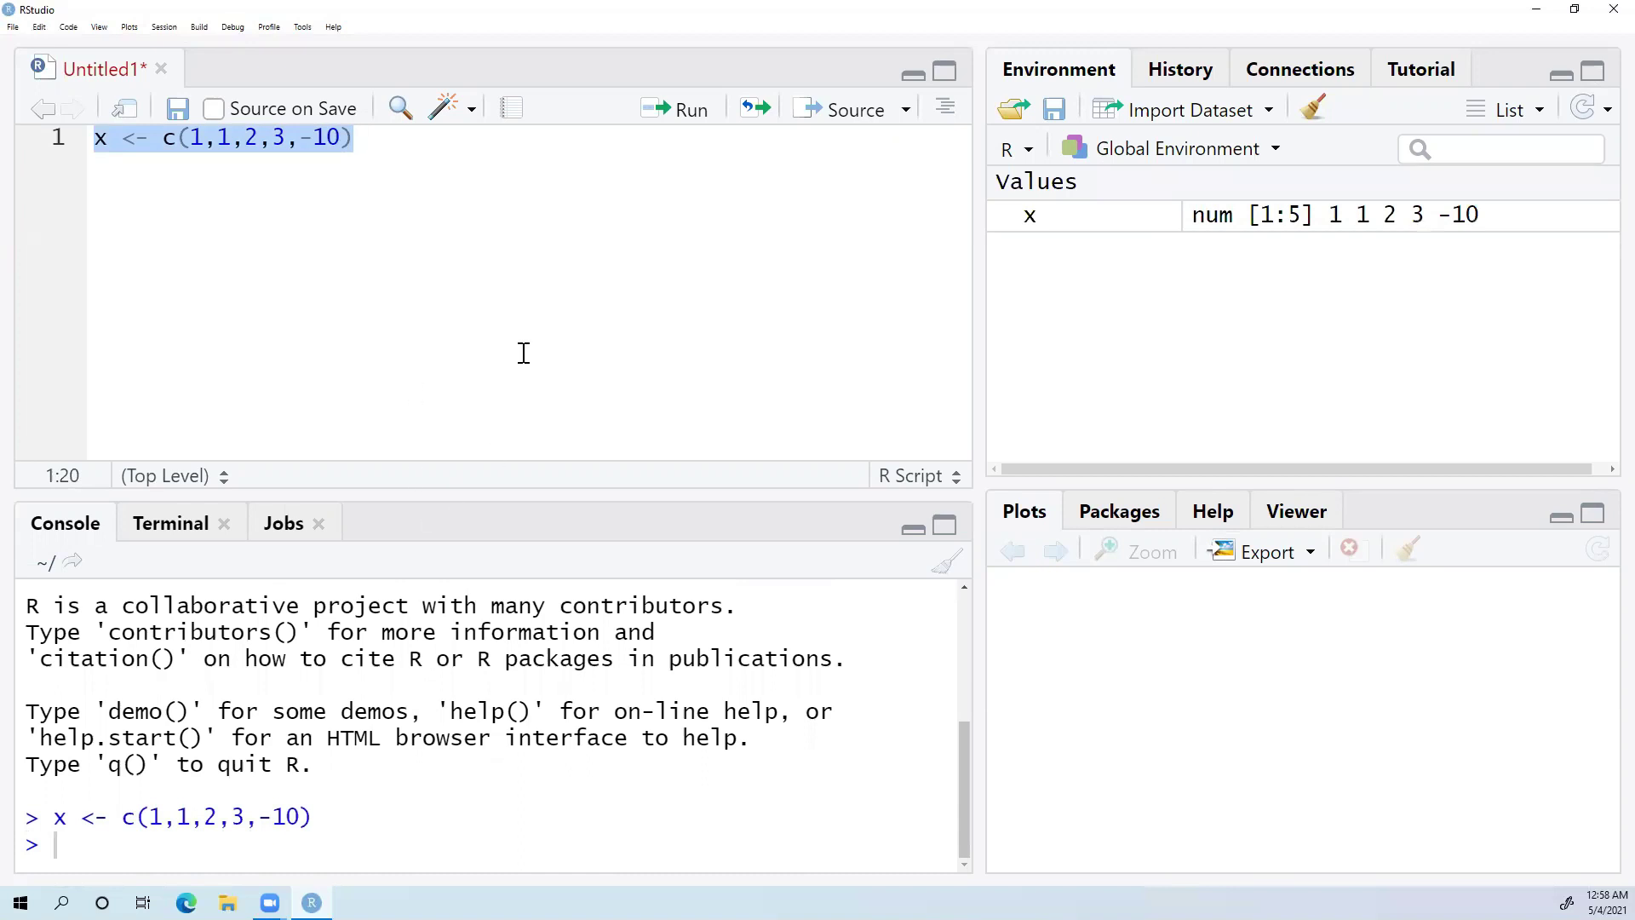
Rerun x <- c(1,1,2,3,-10) and highlight its repeated echo in the console
click(428, 142)
drag(371, 138, 90, 138)
click(454, 154)
drag(363, 138, 1, 112)
key(ctrl+Return)
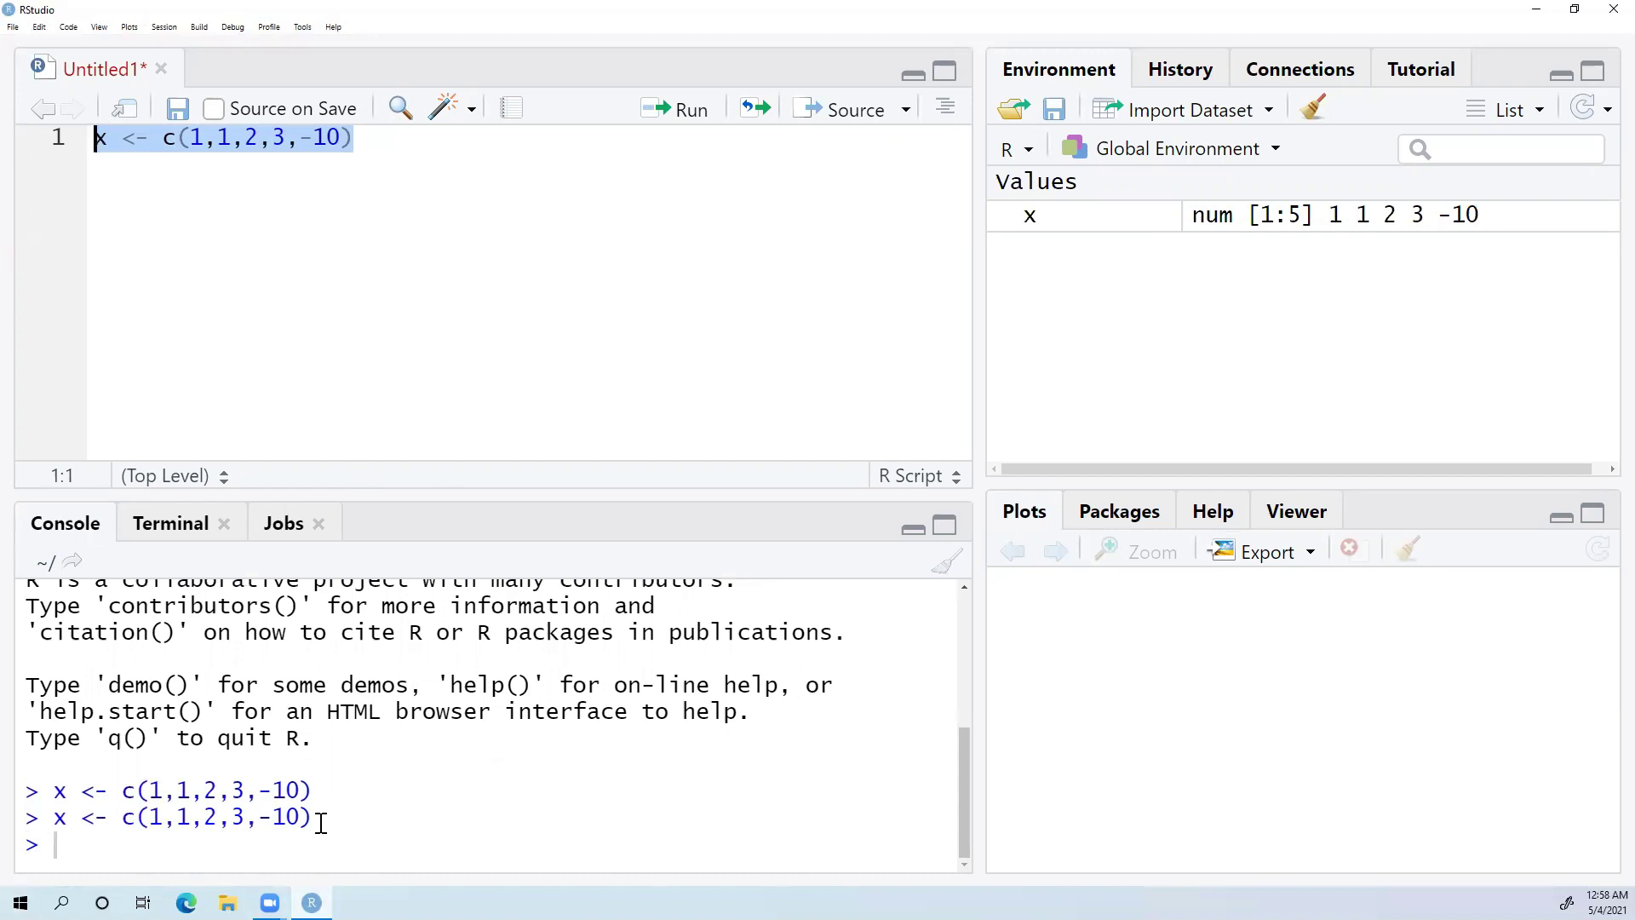
drag(319, 821, 53, 821)
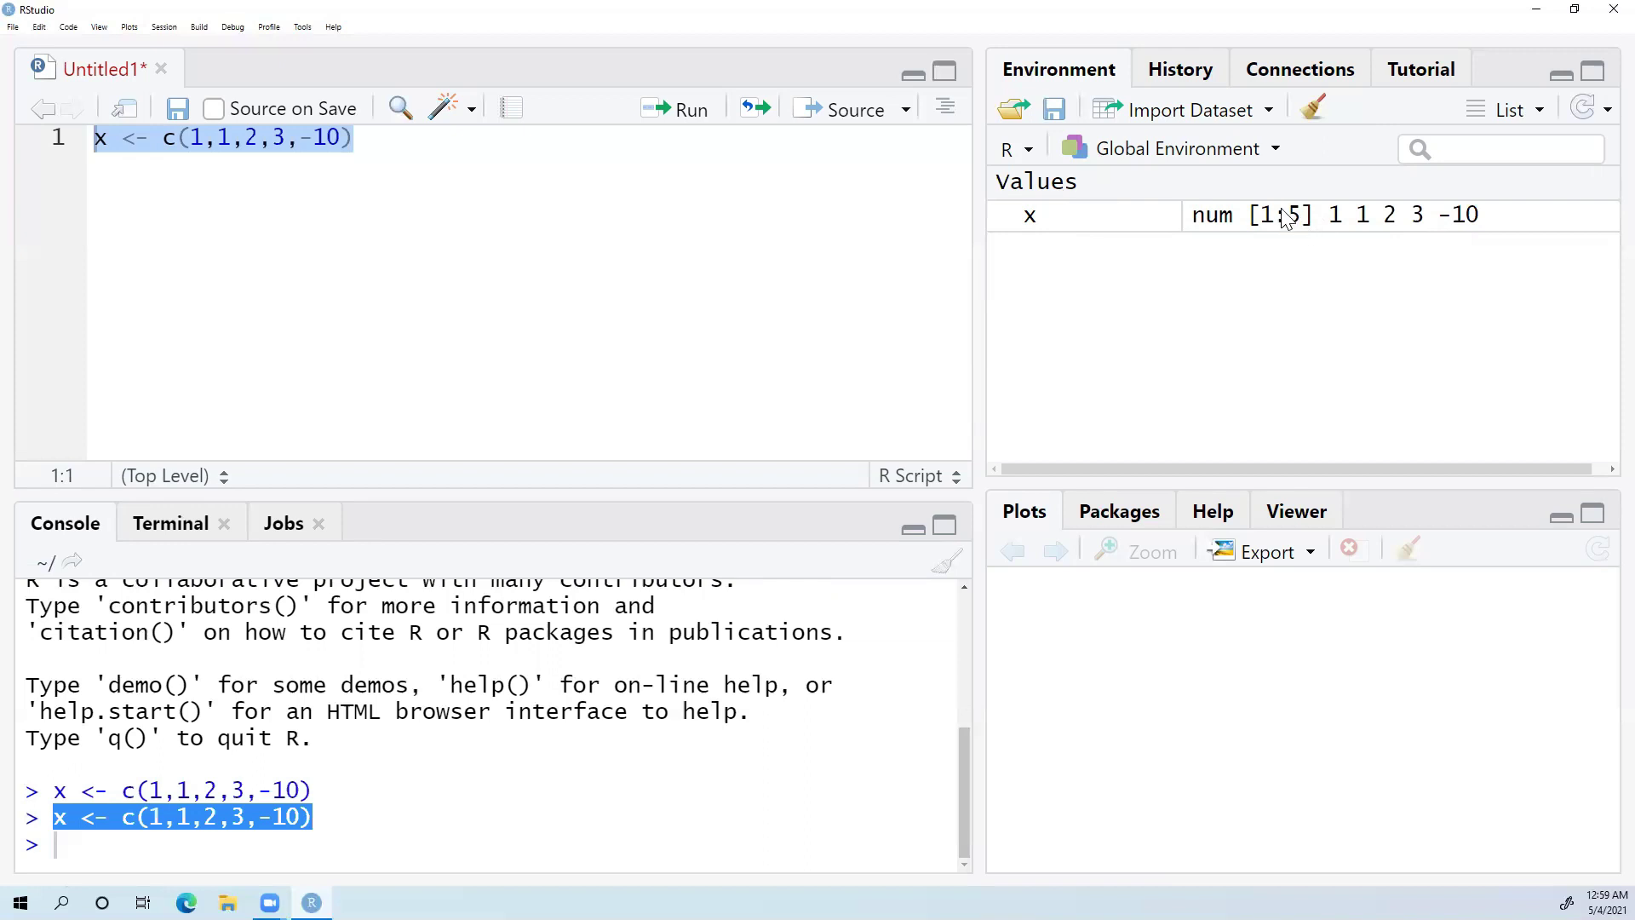
click(409, 172)
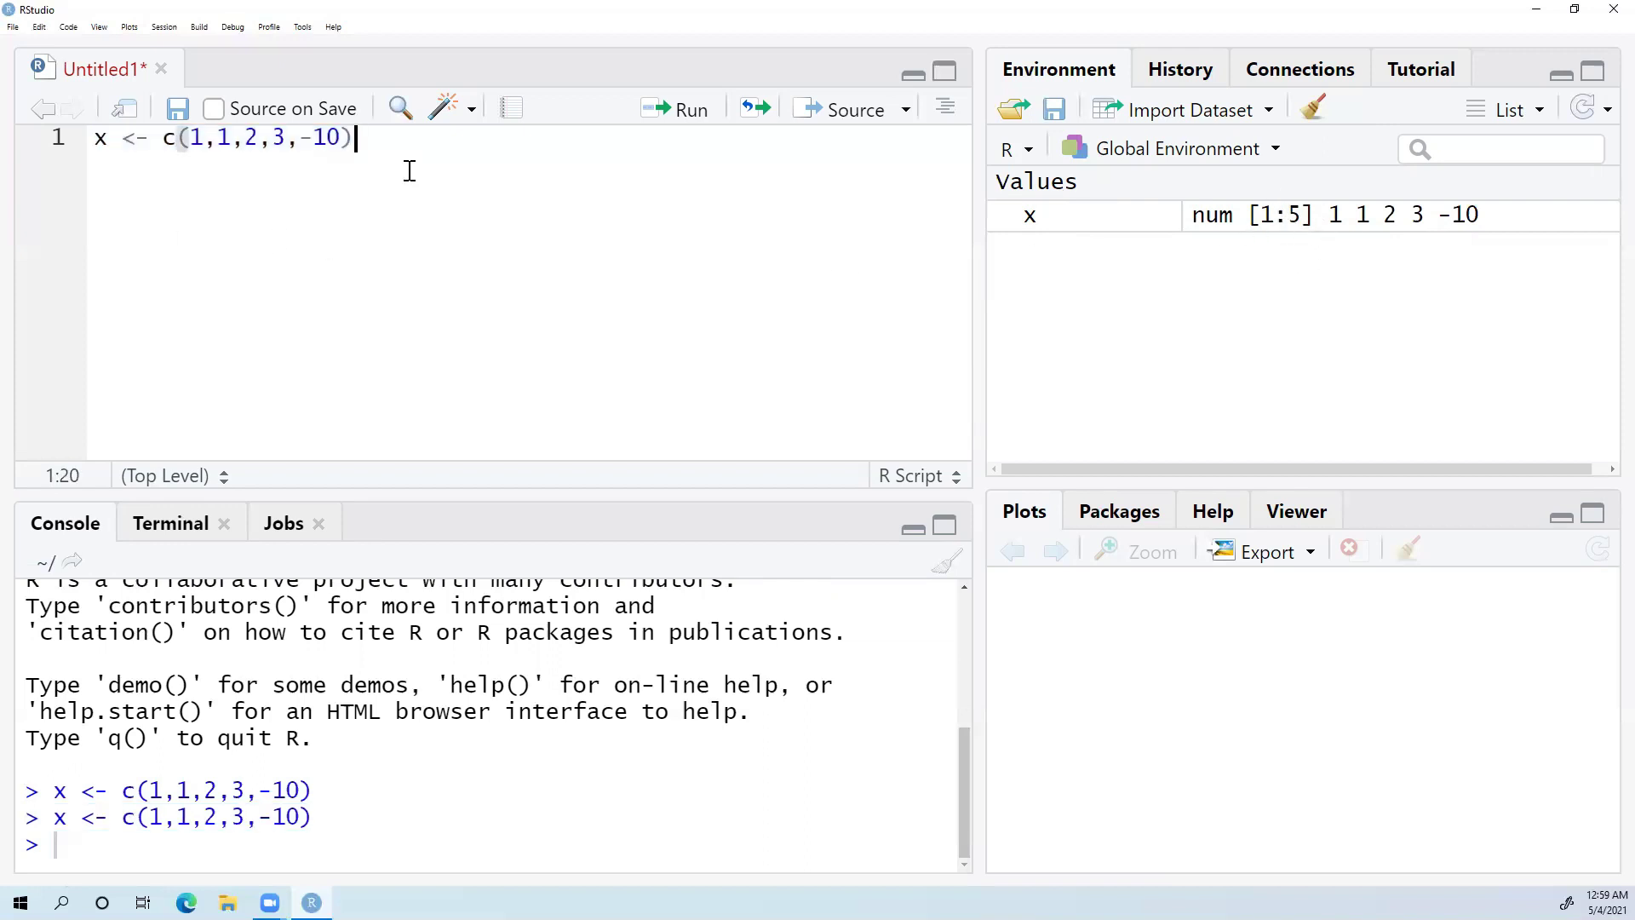
key(Return)
text(x*)
text(10)
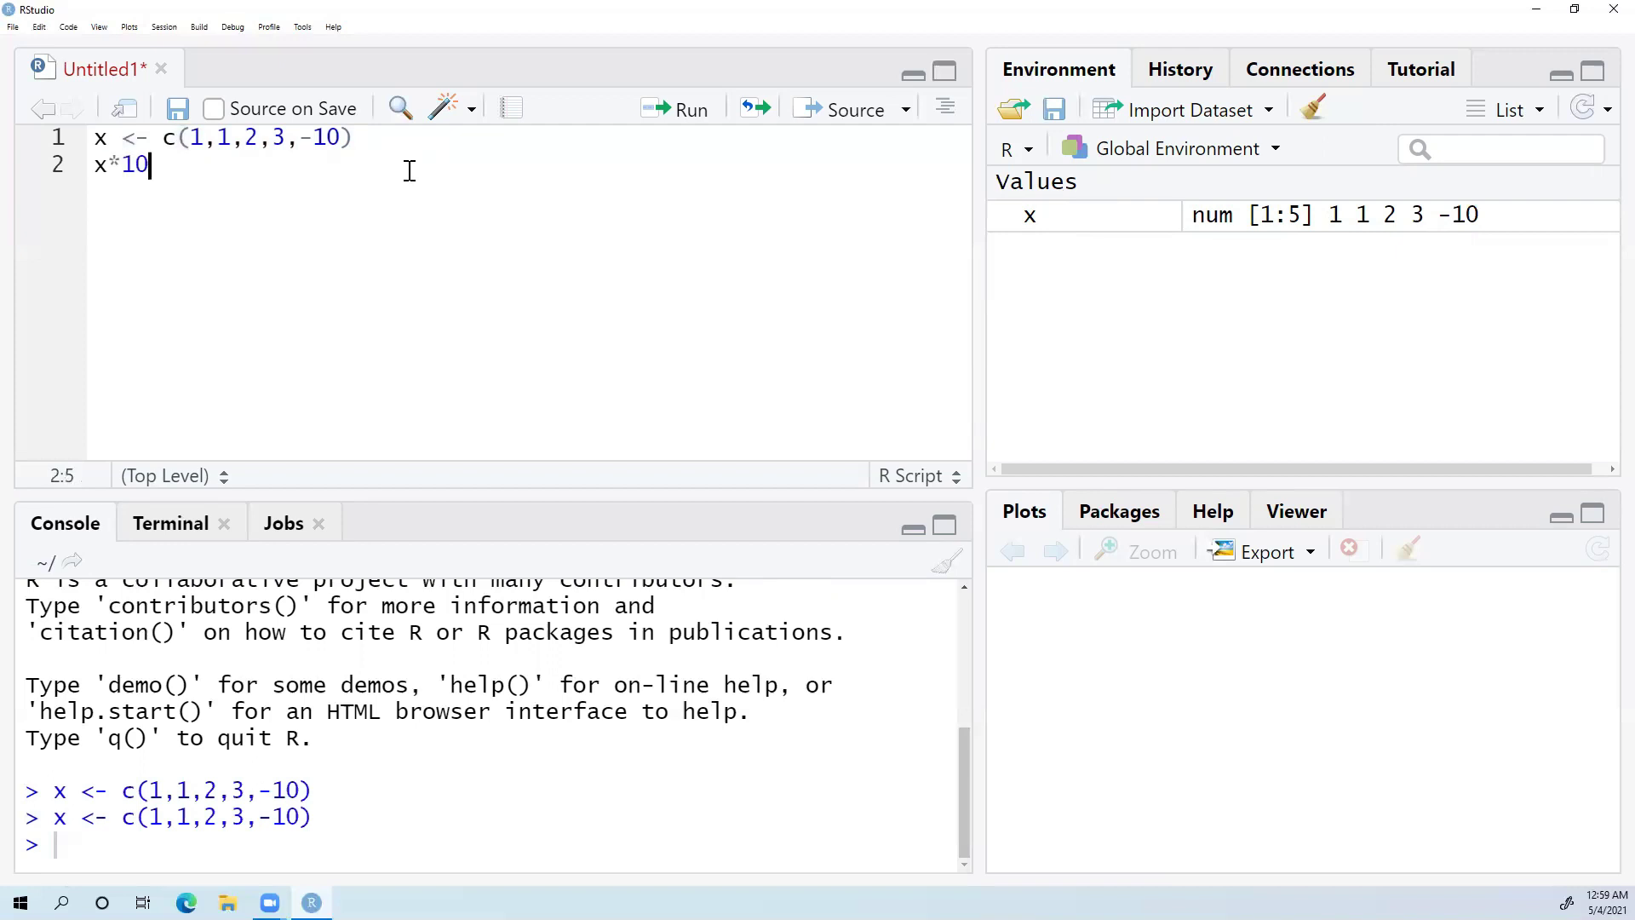
key(shift+Left)
key(shift+Left)
key(shift+Left)
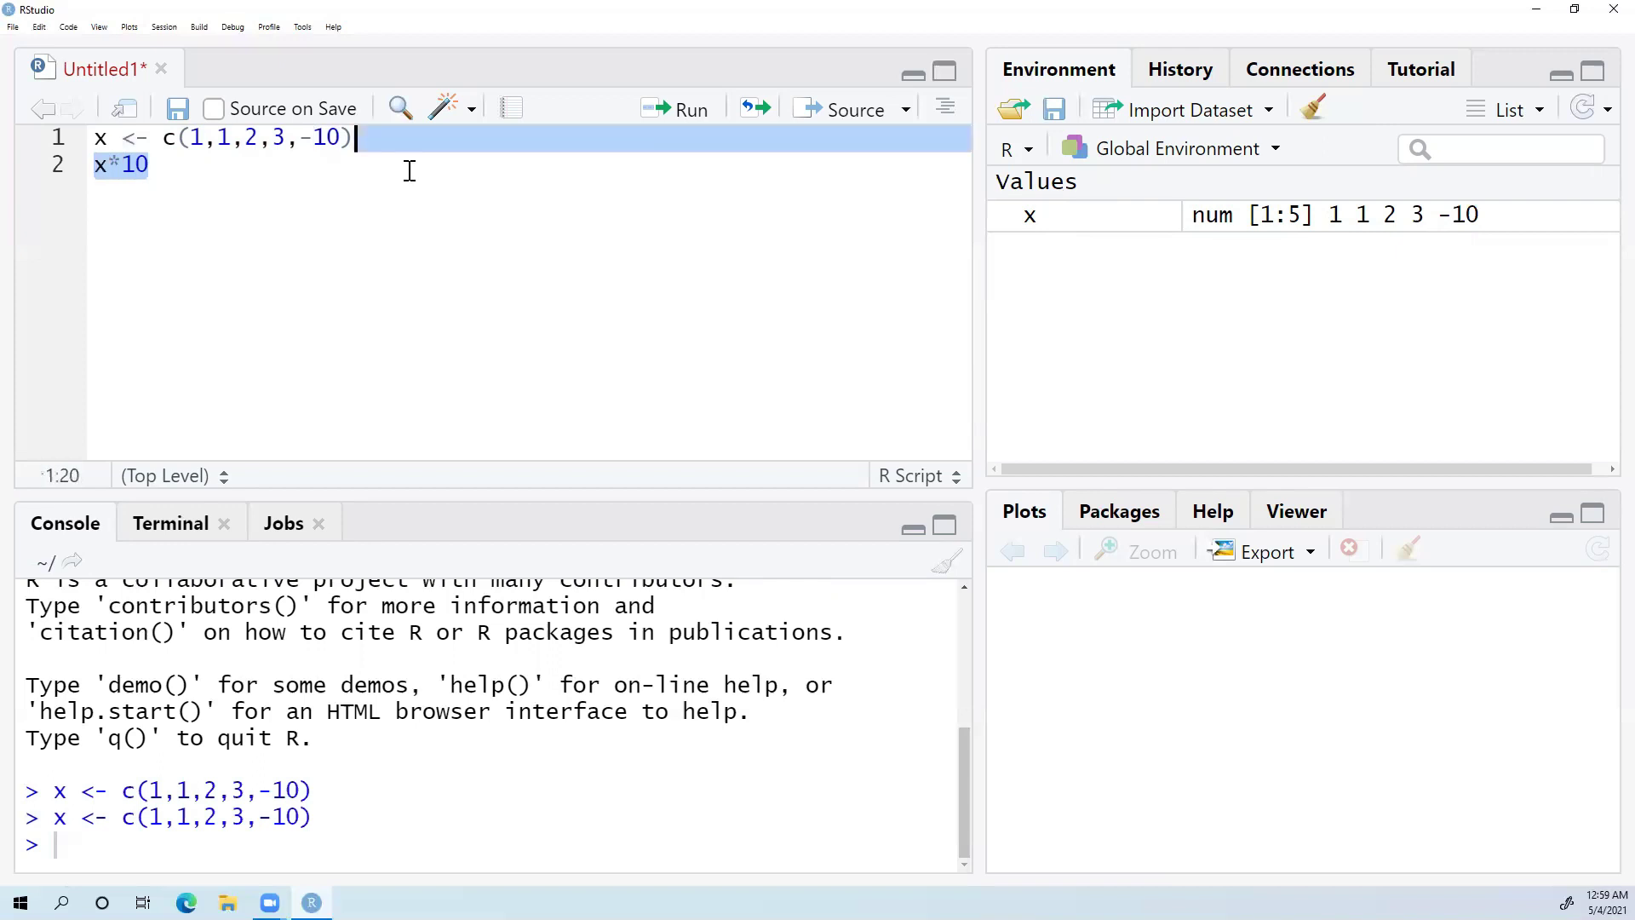
click(410, 171)
key(shift+Left)
key(shift+Left)
key(shift+Left)
key(shift+Left)
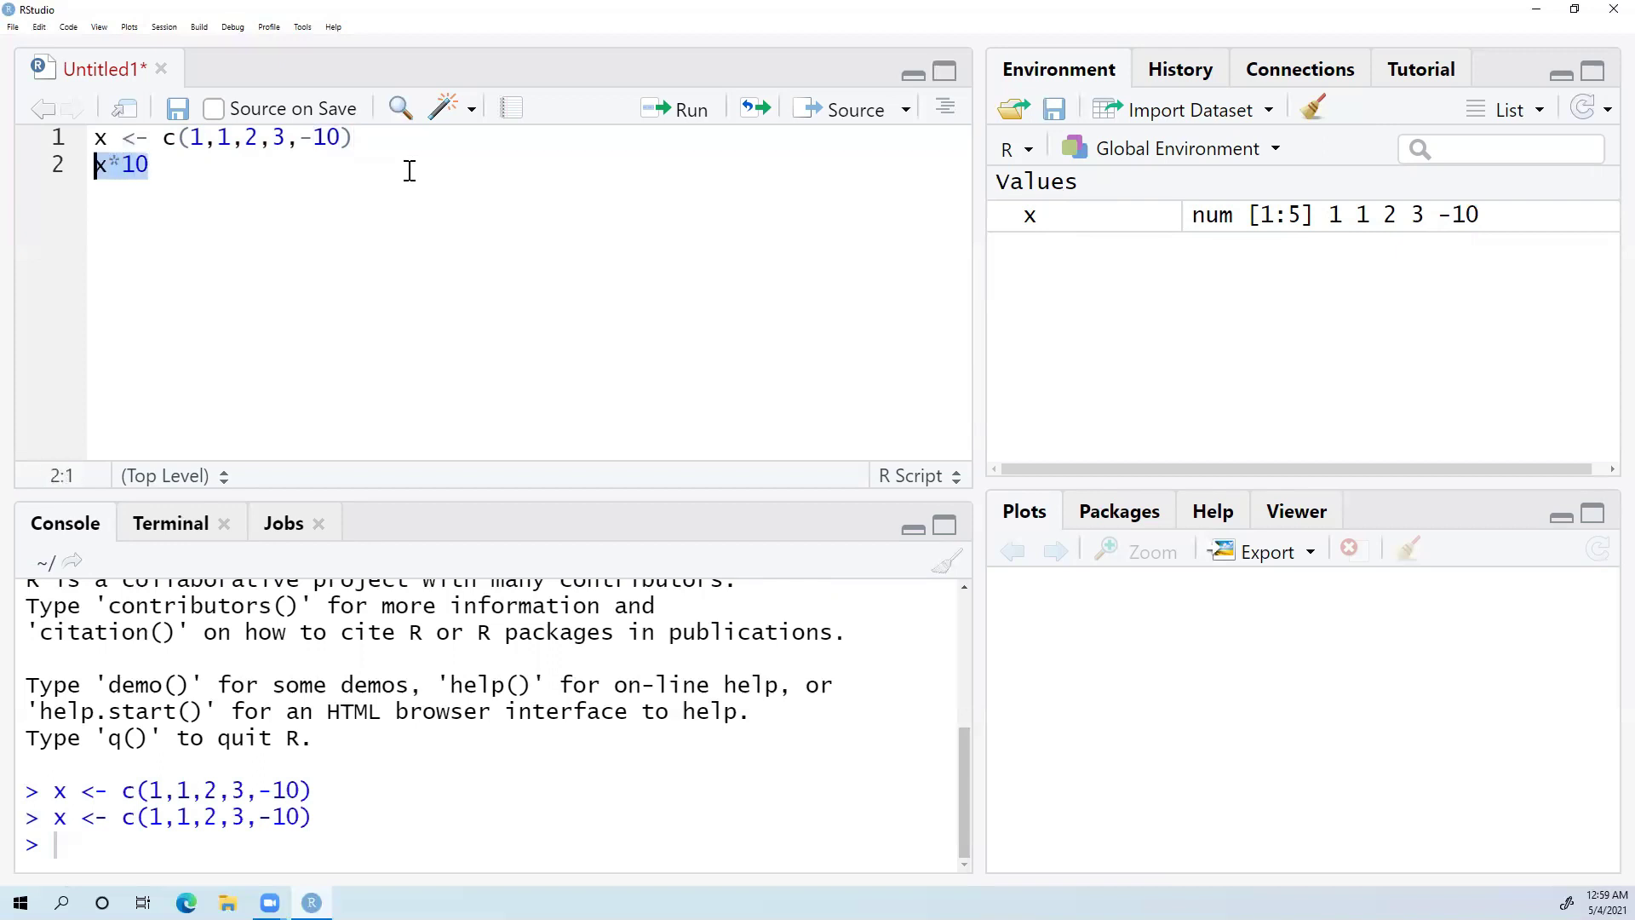
key(ctrl+Return)
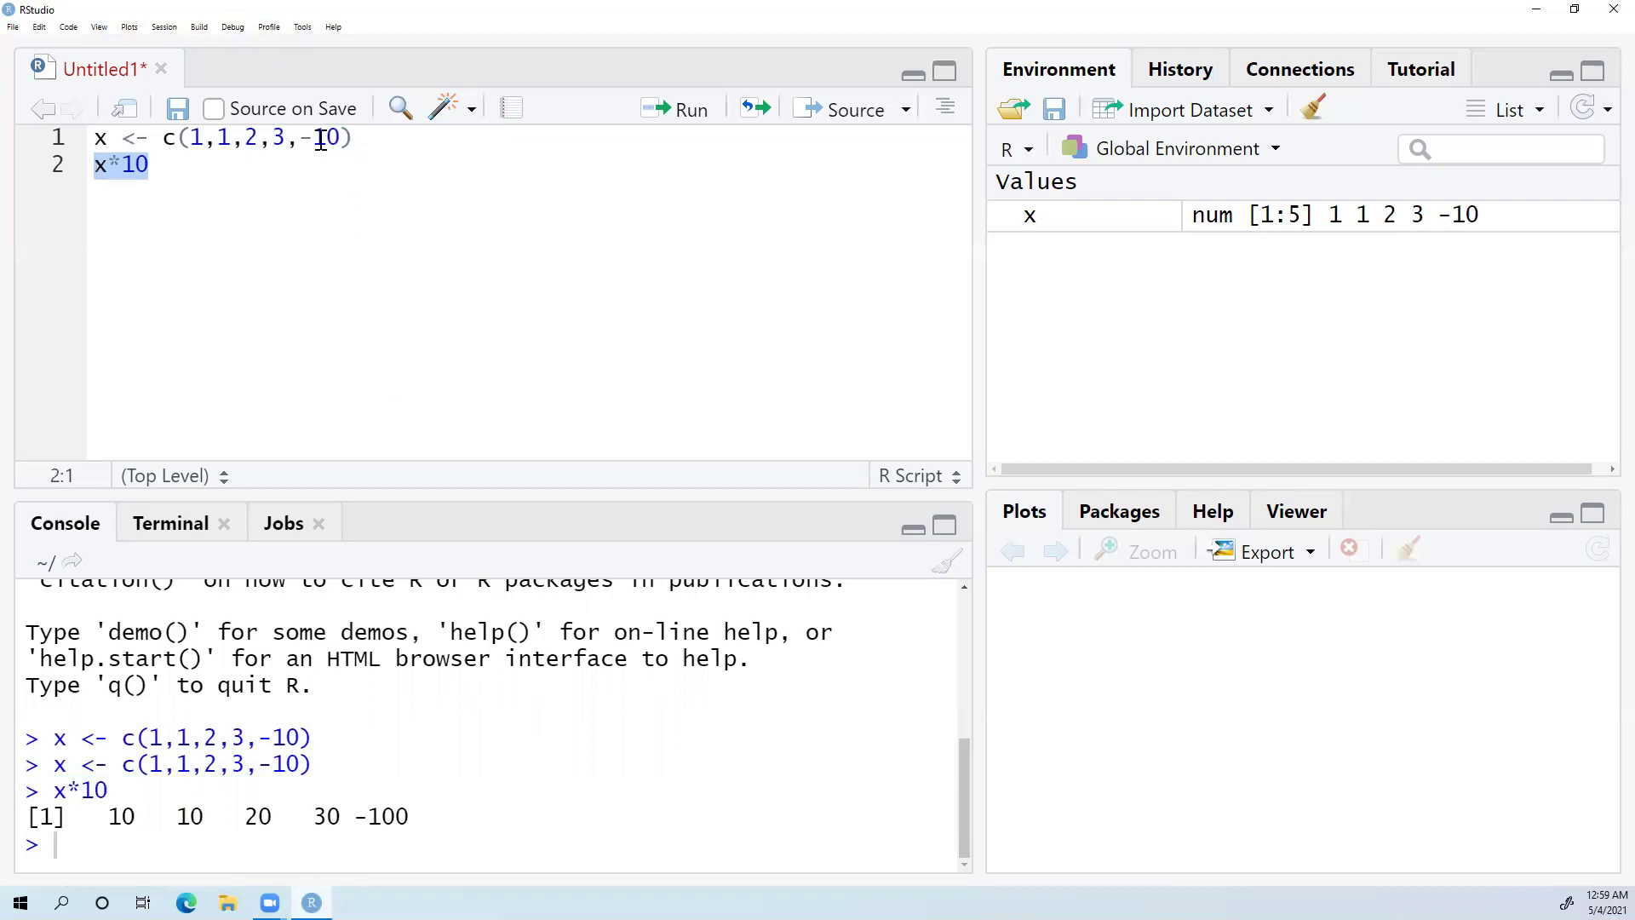
double_click(388, 817)
click(231, 241)
text(y )
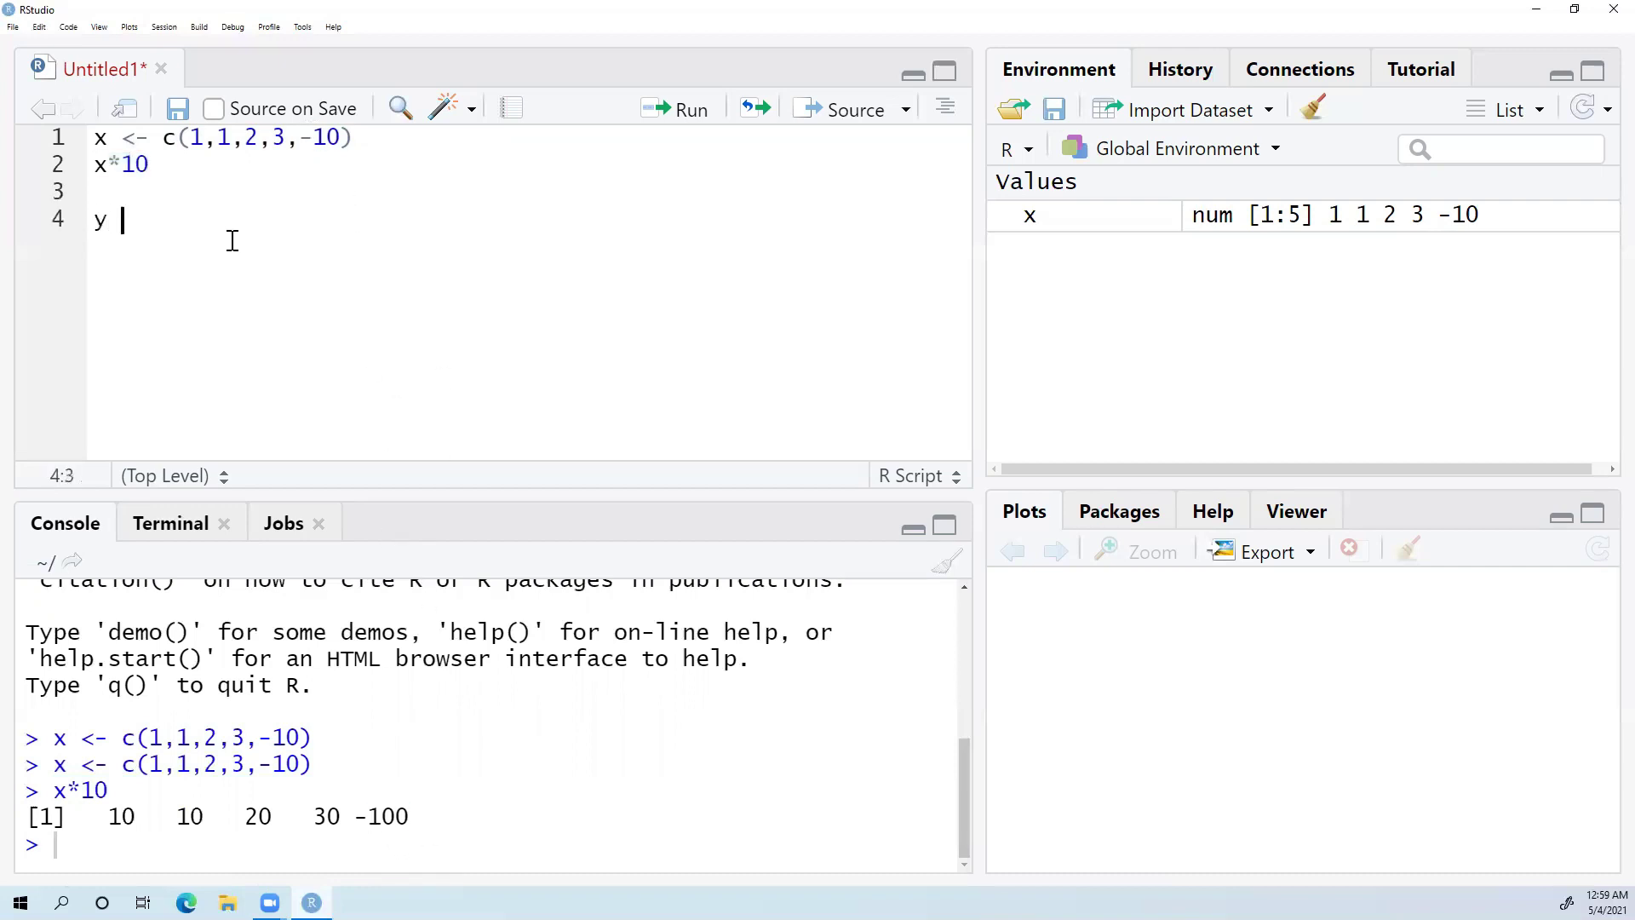
text(<- )
text(urunif(100)
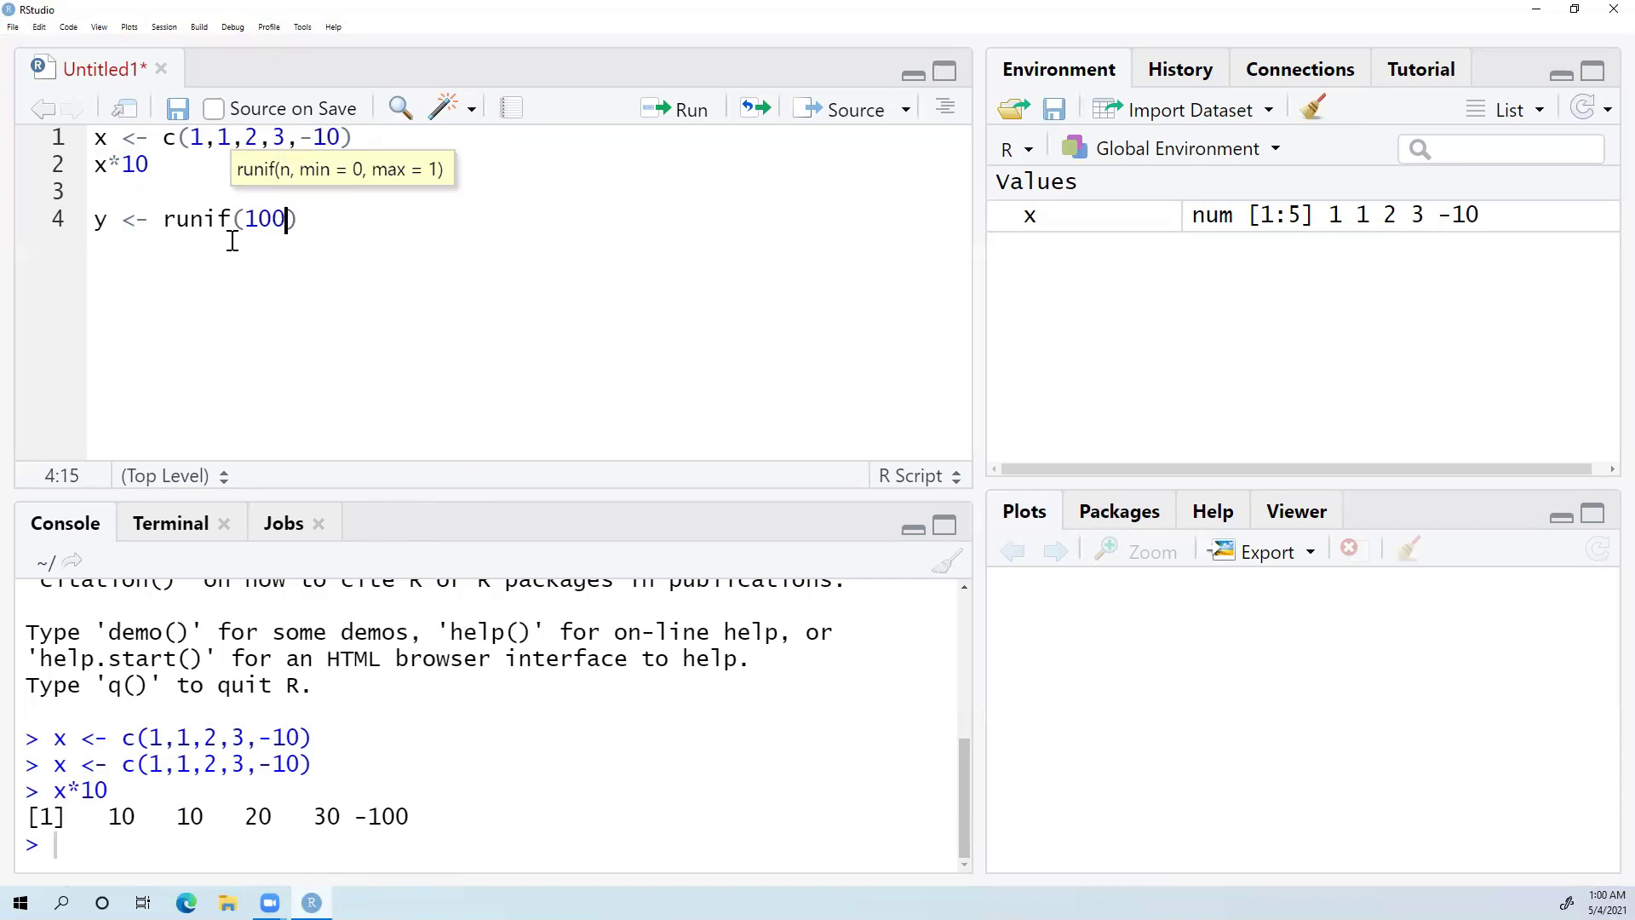
Run y <- runif(100) on line 4, then plot(y) in the console
click(336, 227)
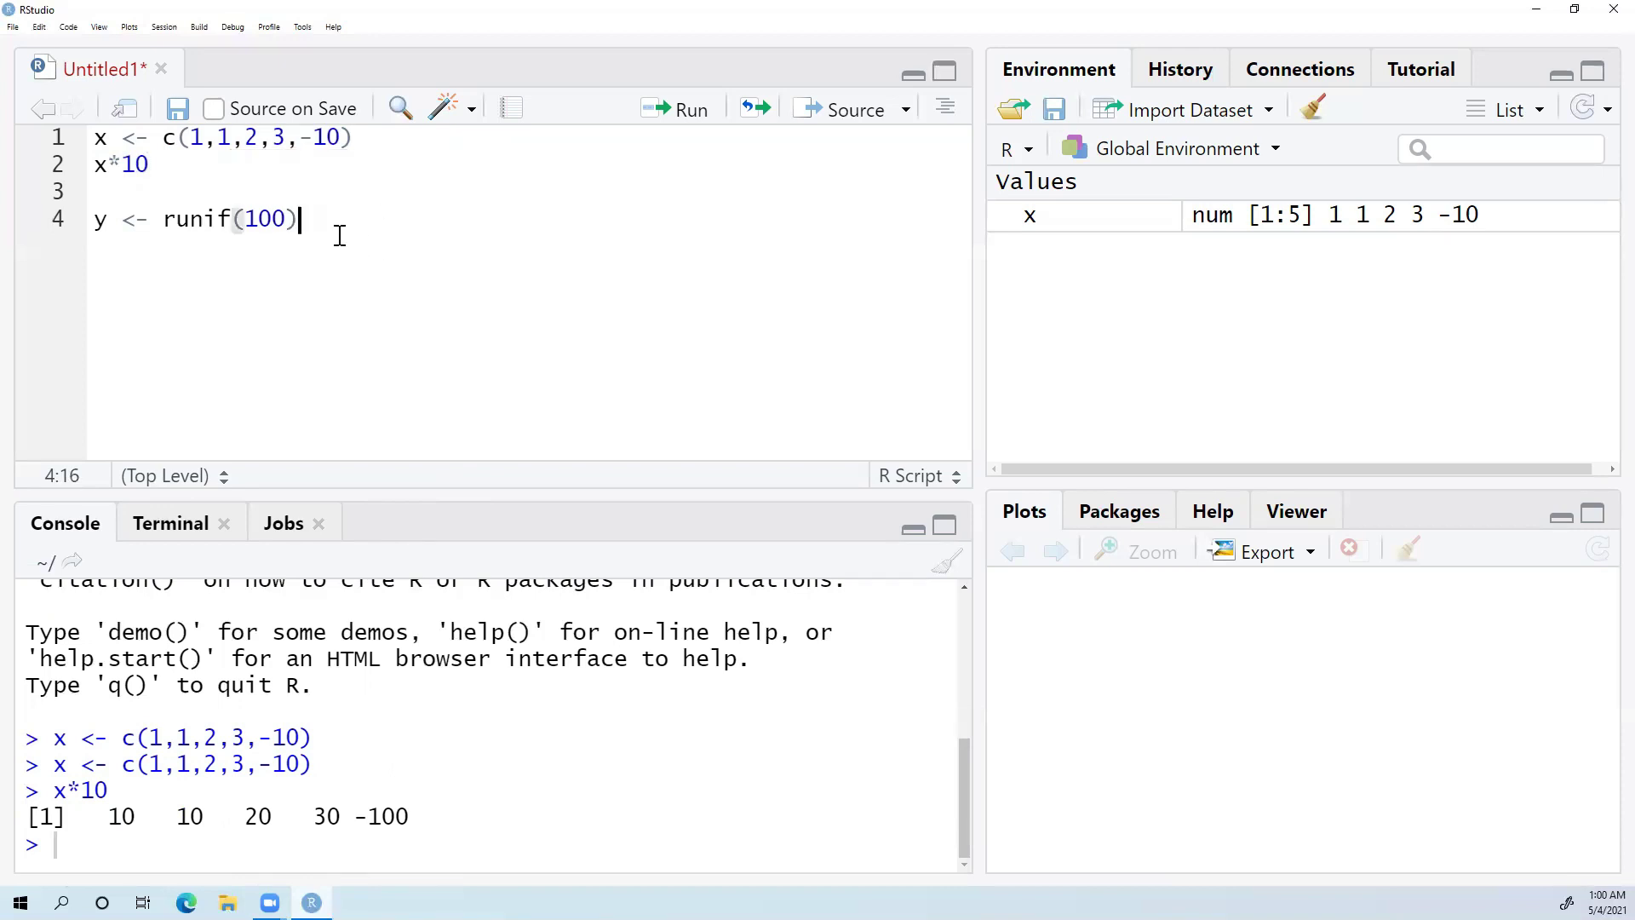
drag(320, 220, 23, 220)
key(ctrl+Return)
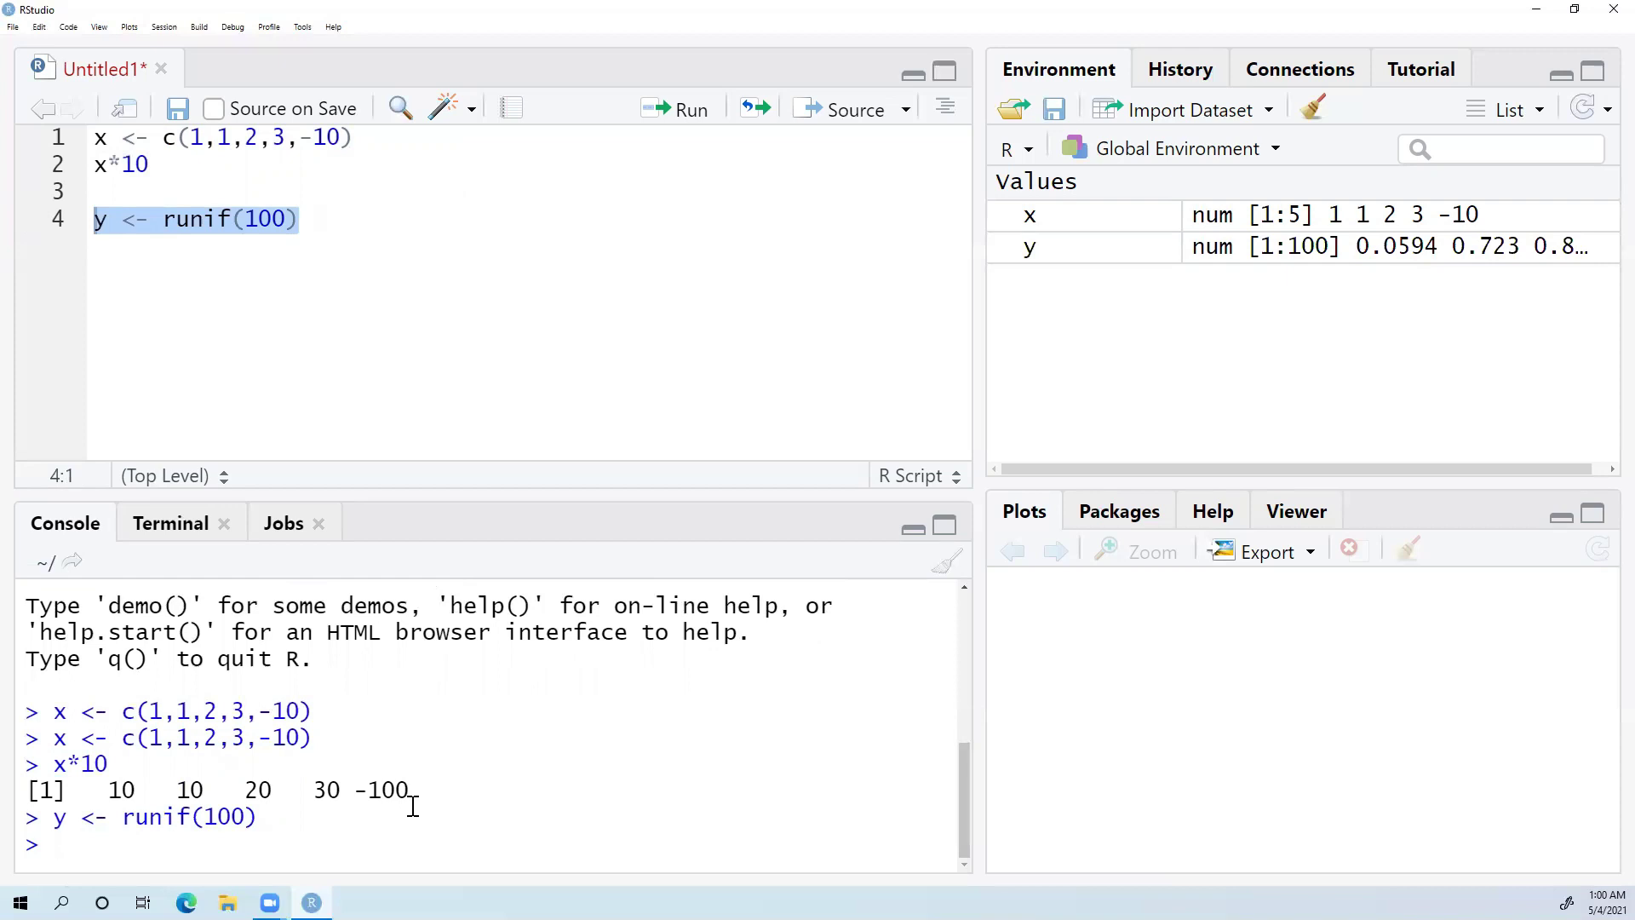
text(plot(y))
key(Return)
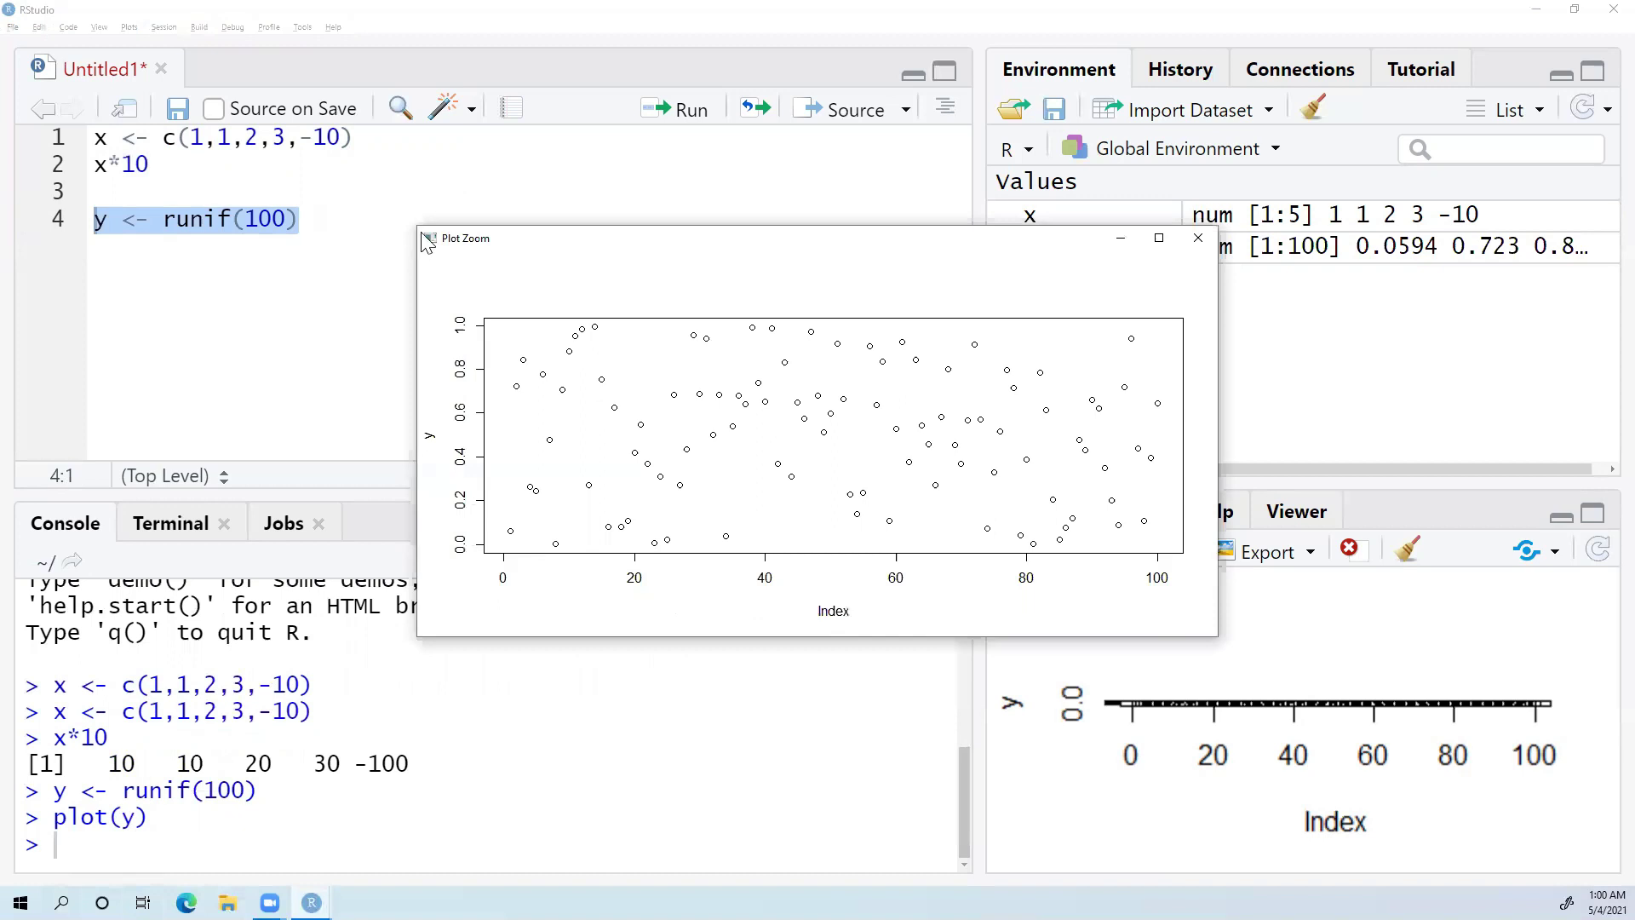
drag(412, 224, 372, 175)
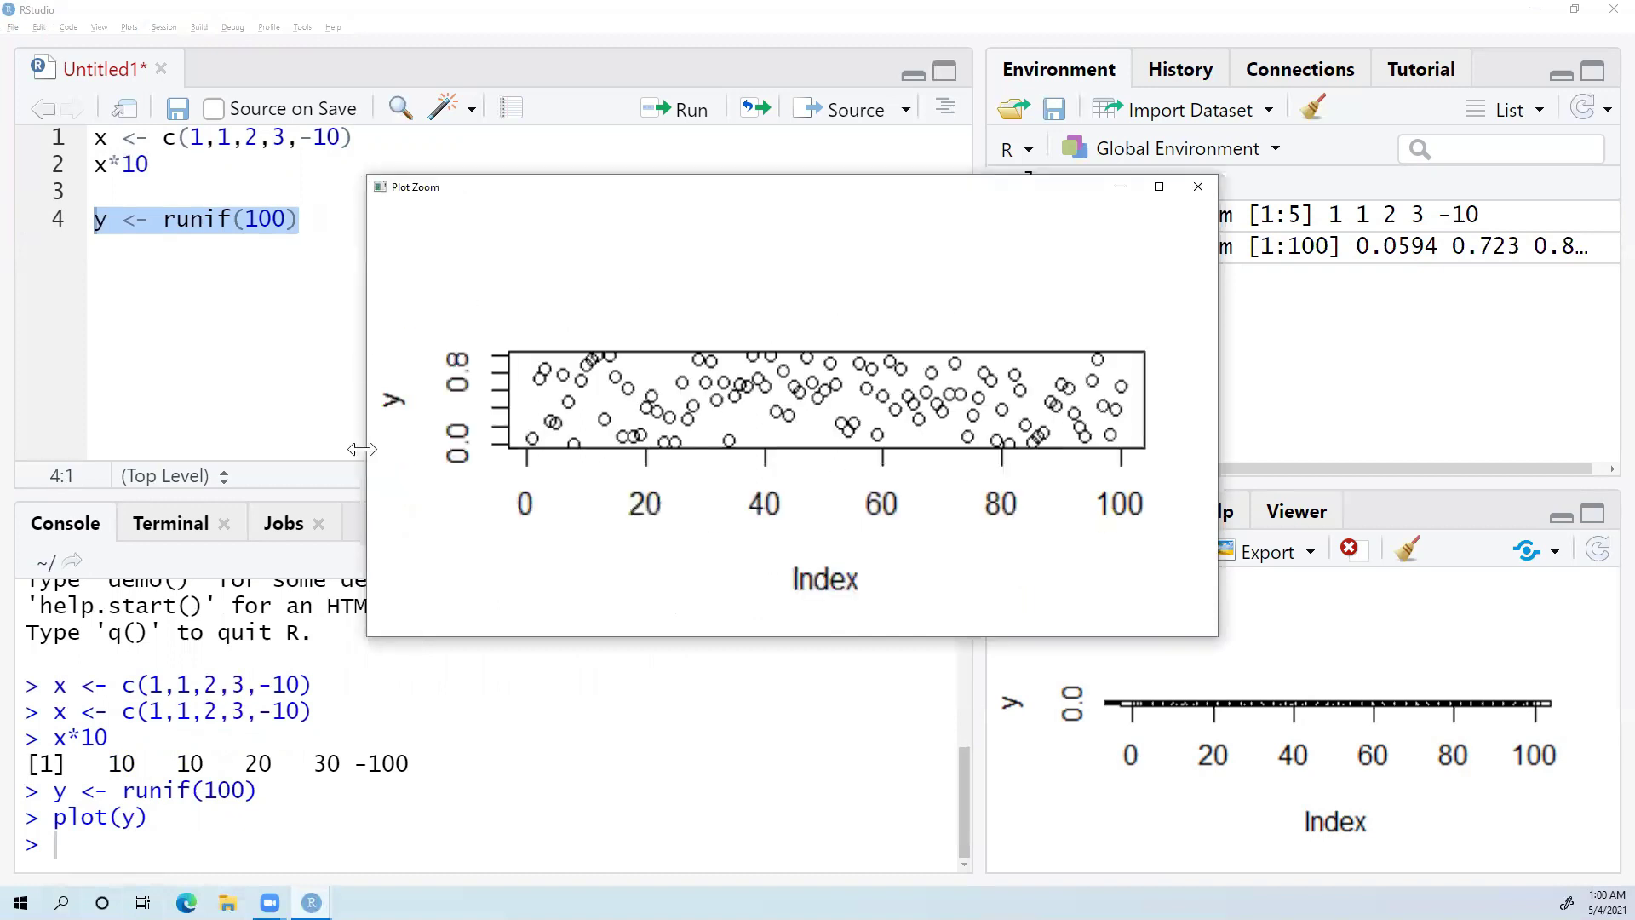
click(1199, 188)
click(546, 286)
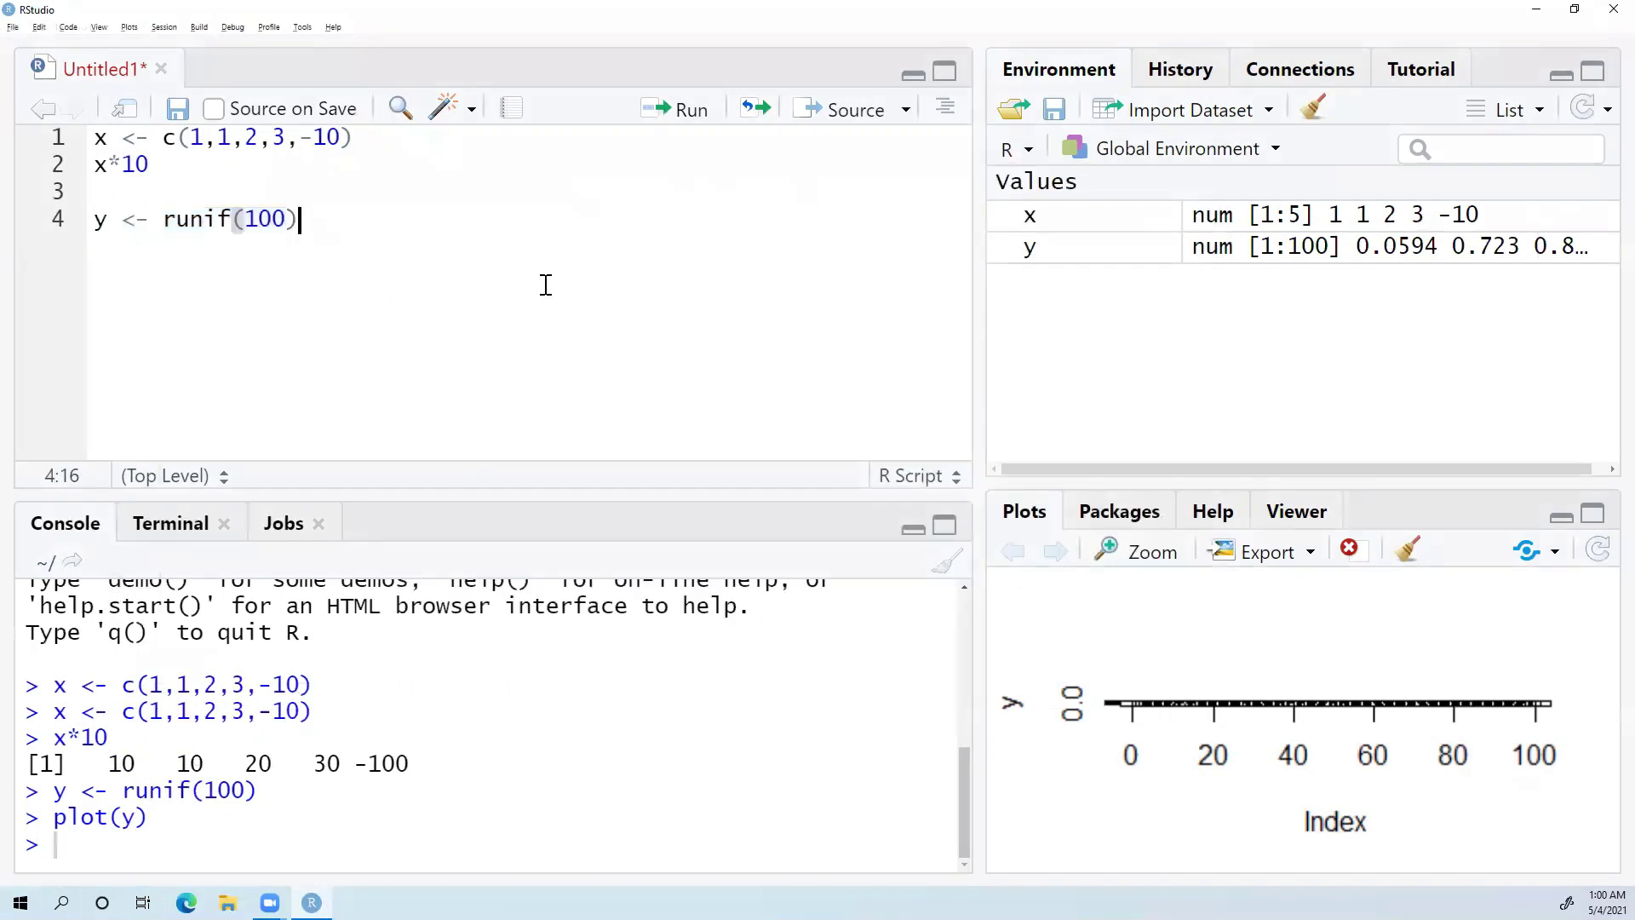